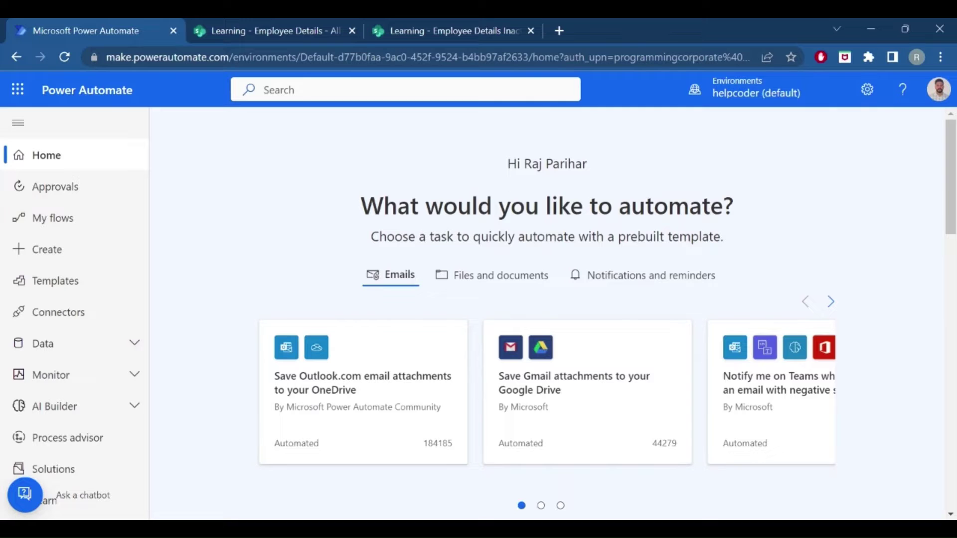
Compare the populated Employee Details list with the empty Employee Details Inactive list
{"action": "key", "text": "ctrl+Tab"}
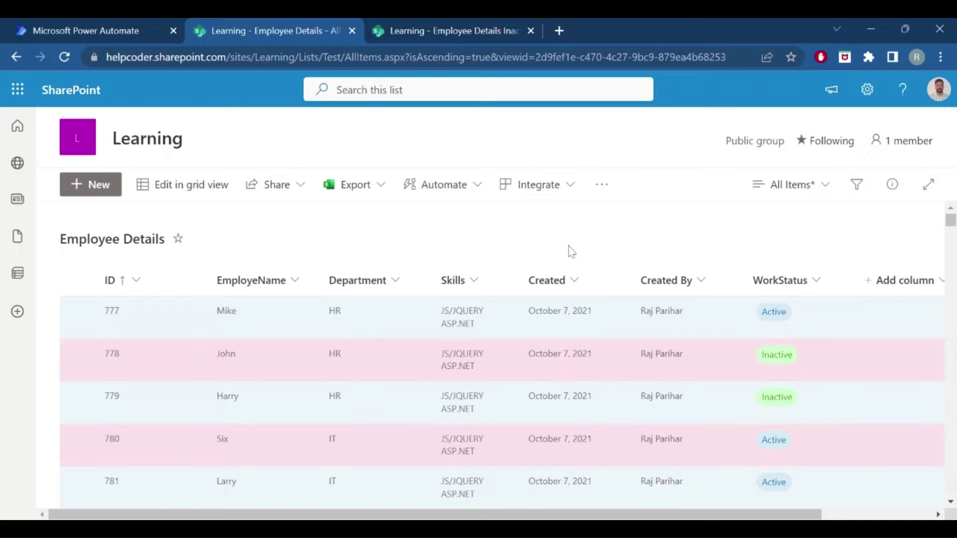
{"action": "left_click", "coordinate": [435, 30]}
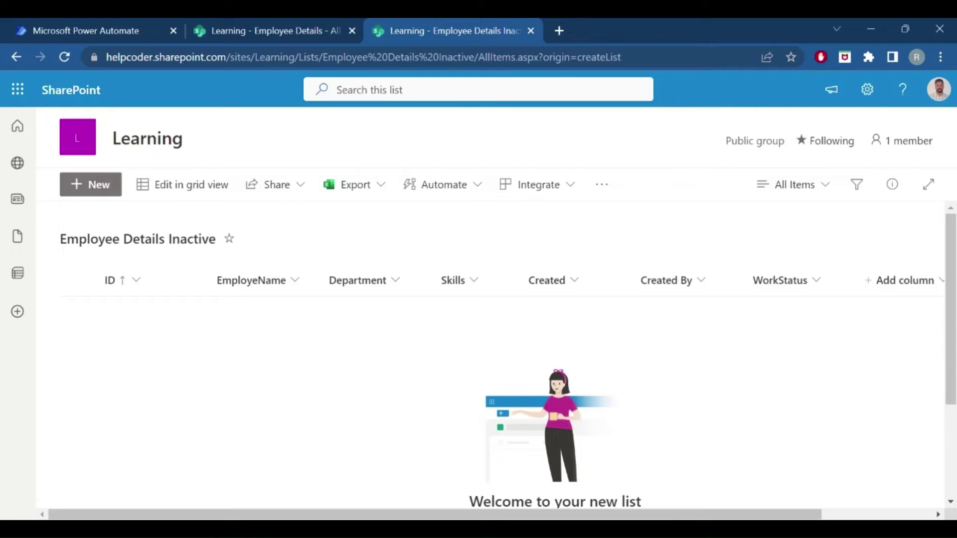
{"action": "left_click", "coordinate": [269, 34]}
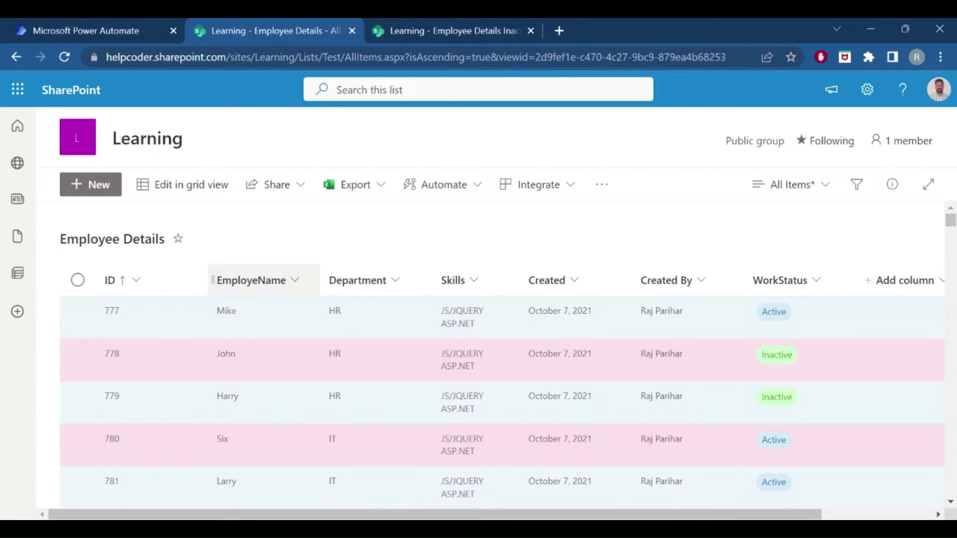
{"action": "left_click", "coordinate": [439, 26]}
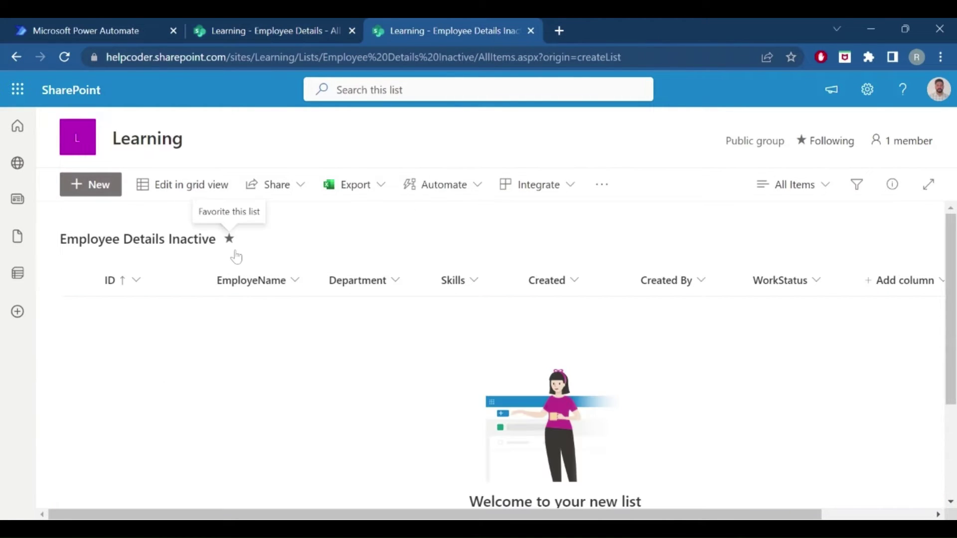
{"action": "left_click", "coordinate": [245, 31]}
Create an instant cloud flow named 'JSON data to SP List' with a manual trigger
{"action": "left_click", "coordinate": [85, 29]}
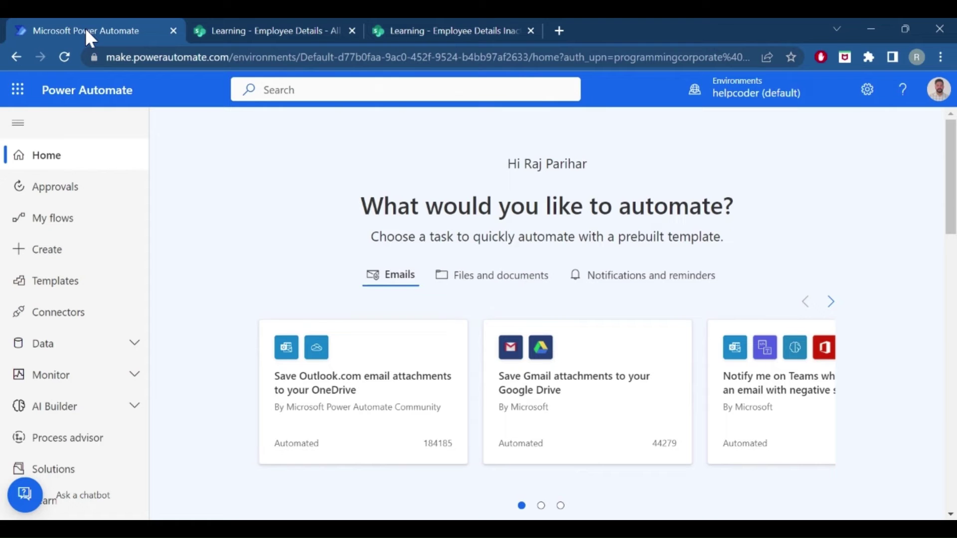
{"action": "left_click", "coordinate": [48, 249]}
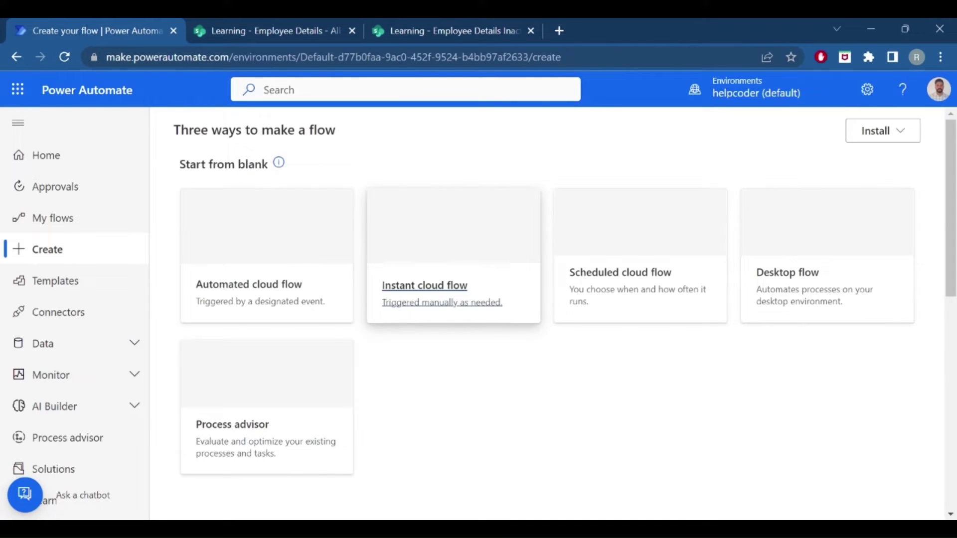
{"action": "scroll", "coordinate": [374, 244], "scroll_direction": "down", "scroll_amount": 4}
{"action": "scroll", "coordinate": [431, 238], "scroll_direction": "up", "scroll_amount": 4}
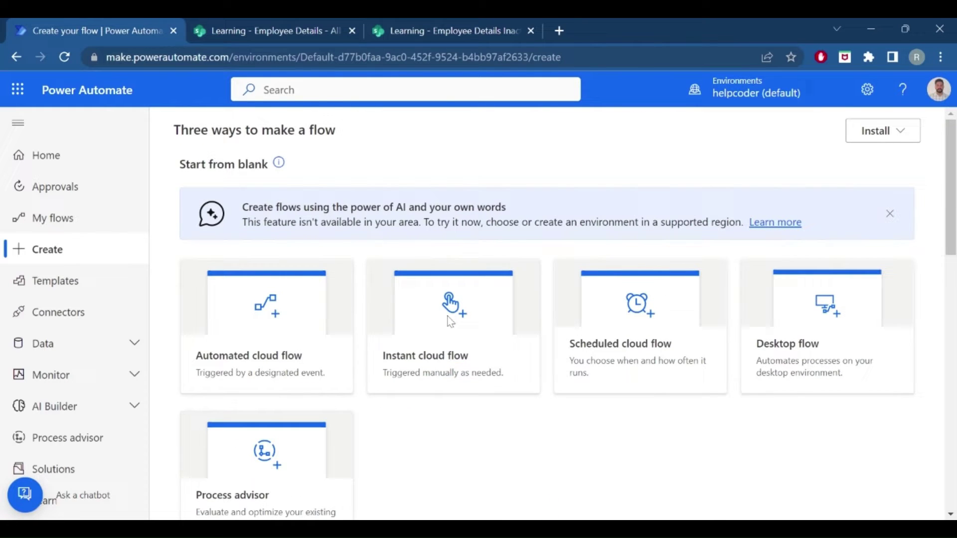
{"action": "left_click", "coordinate": [447, 322]}
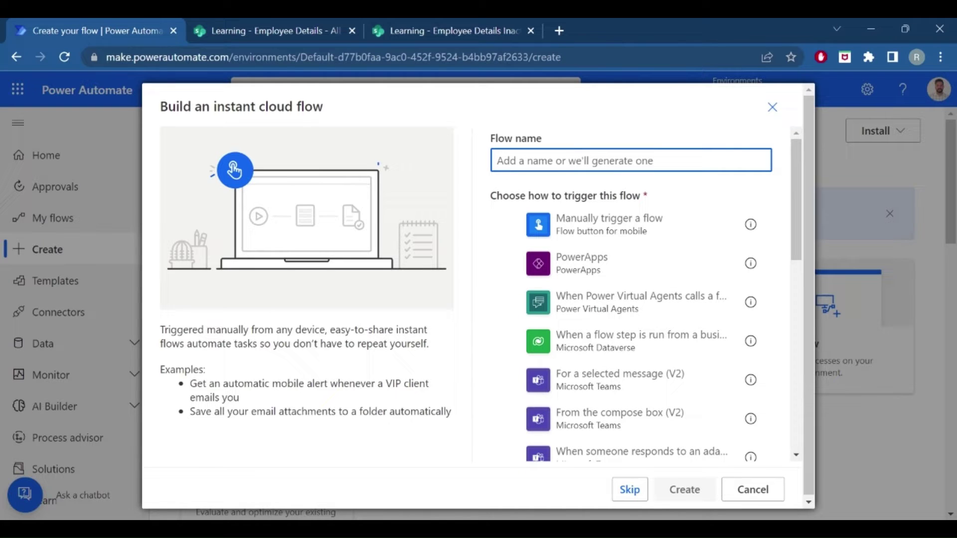
{"action": "type", "text": "JSON "}
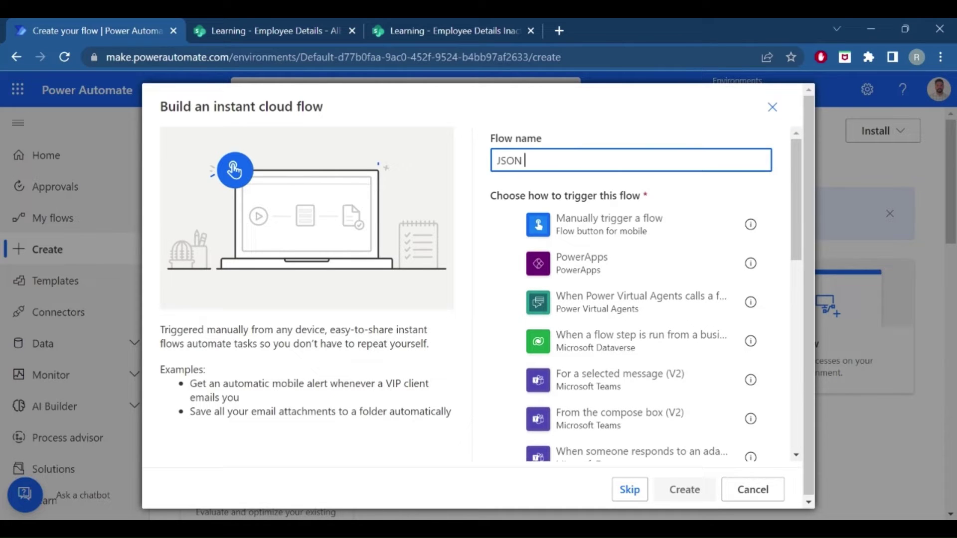
{"action": "type", "text": "data to SP List"}
{"action": "left_click", "coordinate": [580, 229]}
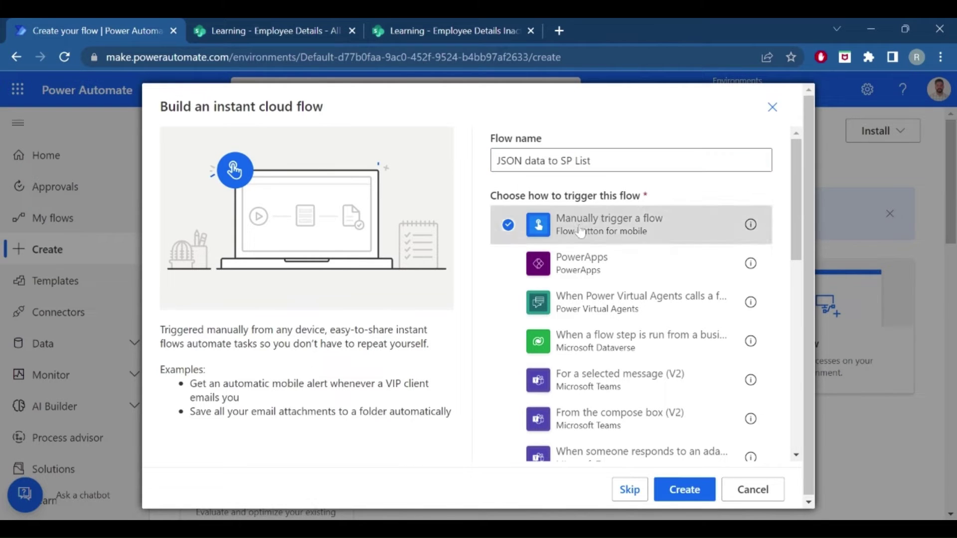
{"action": "left_click", "coordinate": [683, 491]}
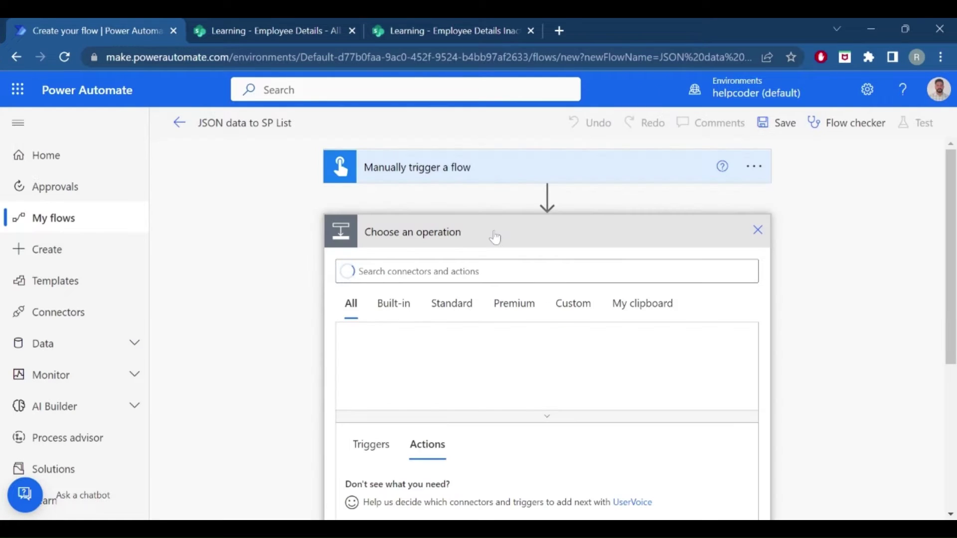
Add a Send an HTTP request to SharePoint action to the flow
{"action": "left_click", "coordinate": [272, 35]}
{"action": "left_click", "coordinate": [105, 29]}
{"action": "scroll", "coordinate": [415, 379], "scroll_direction": "down", "scroll_amount": 4}
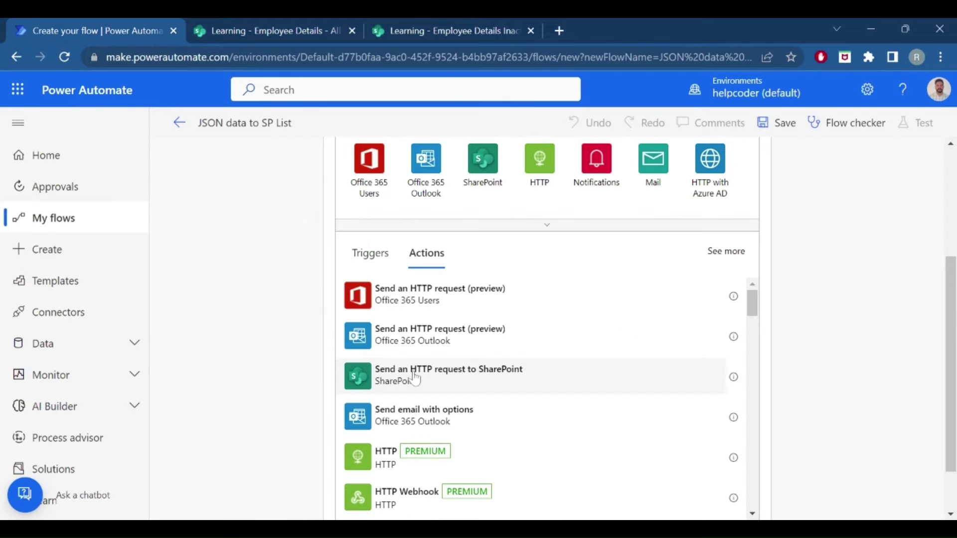
{"action": "left_click", "coordinate": [415, 379]}
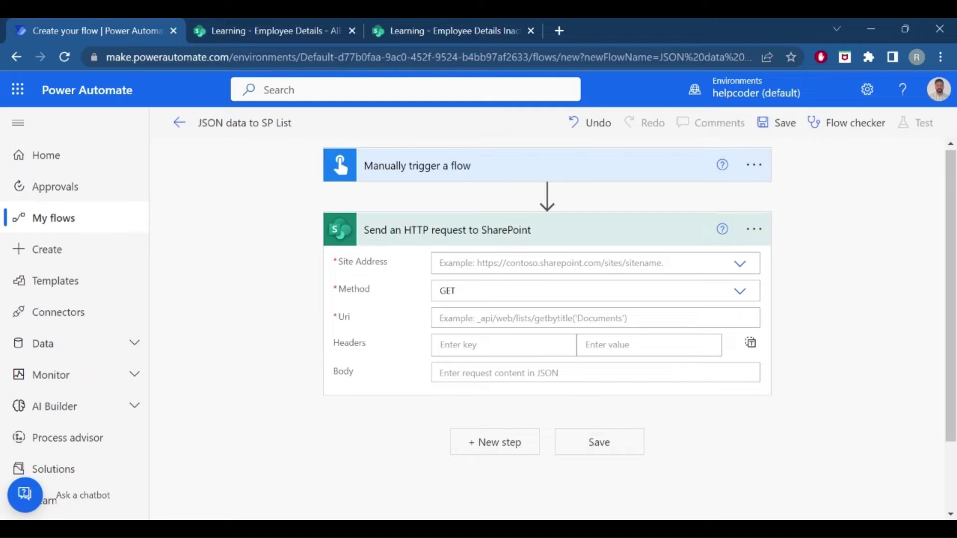
Set Site Address to Learning and Uri to _api/web/lists/getByTitle('')
{"action": "left_click", "coordinate": [740, 264]}
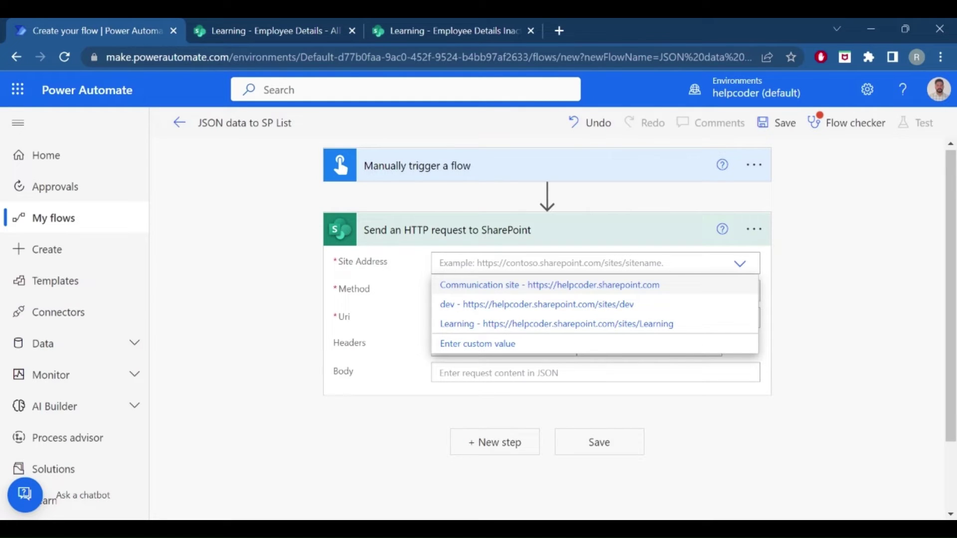
{"action": "left_click", "coordinate": [476, 329]}
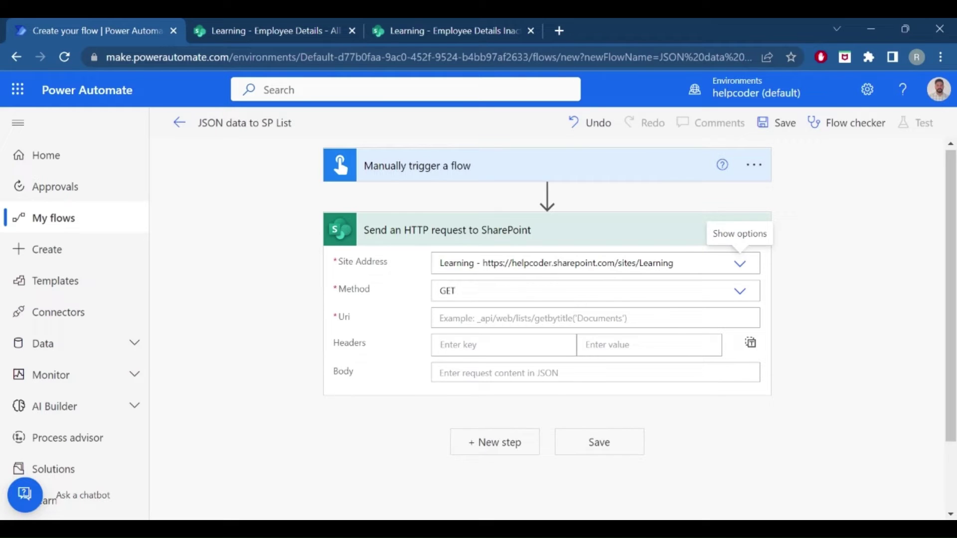
{"action": "left_click", "coordinate": [548, 318]}
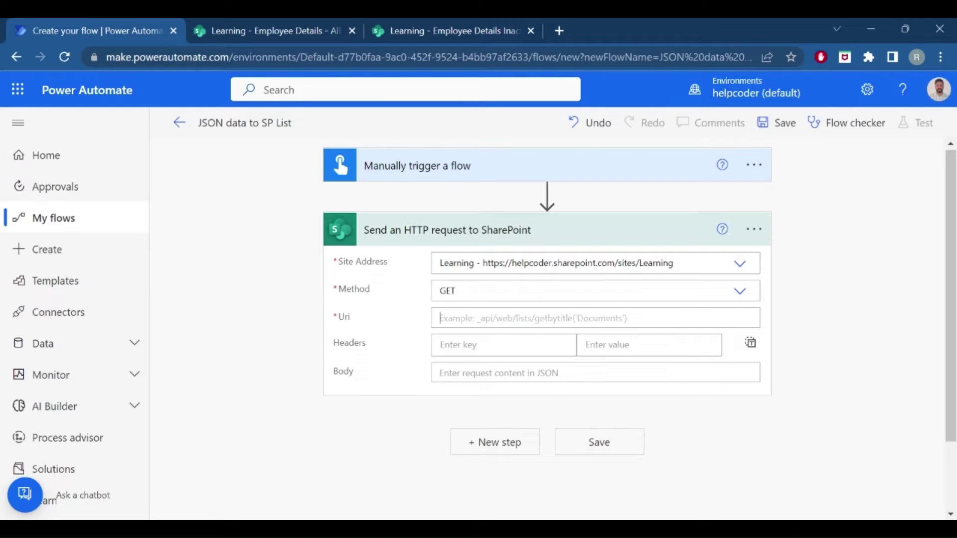
{"action": "type", "text": "_a"}
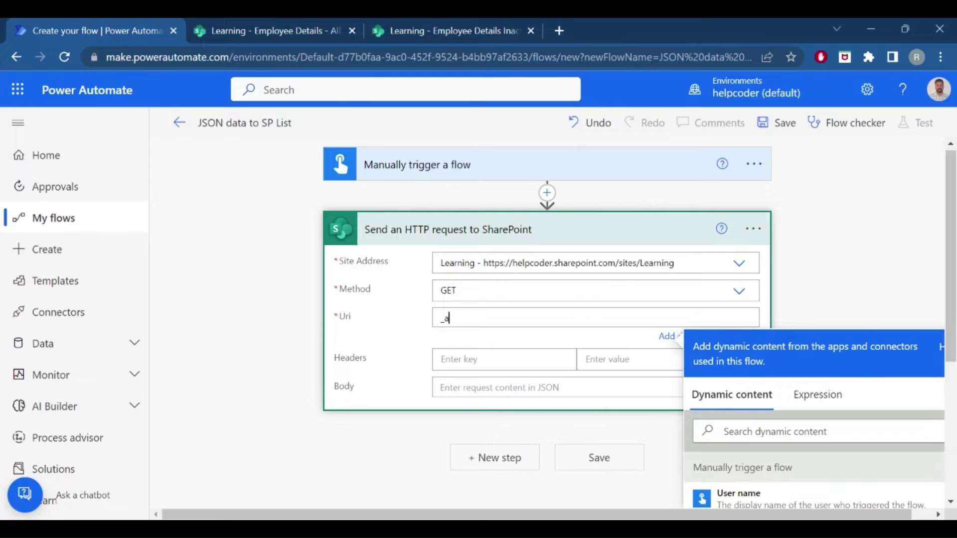
{"action": "type", "text": "pi/web/lists/getB"}
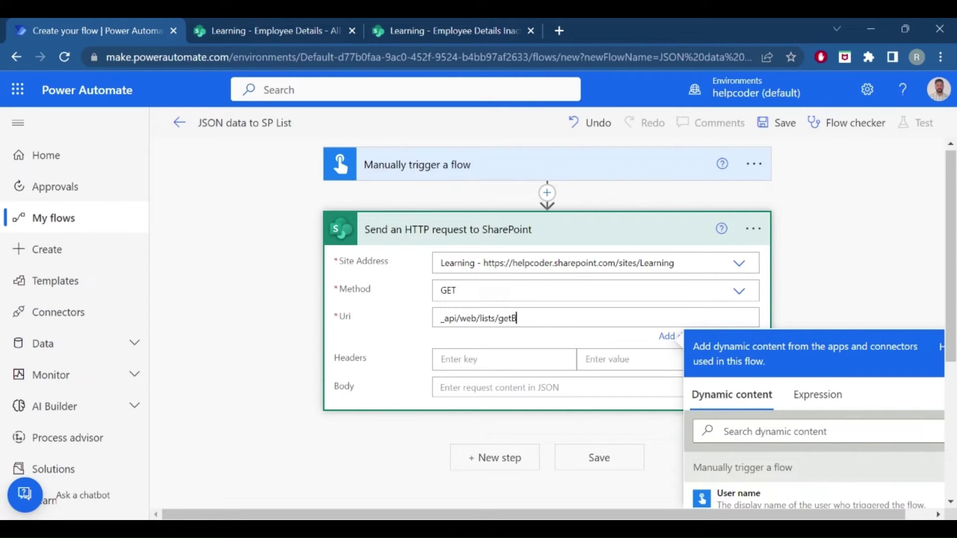
{"action": "type", "text": "yTitle('')"}
{"action": "left_click", "coordinate": [269, 31]}
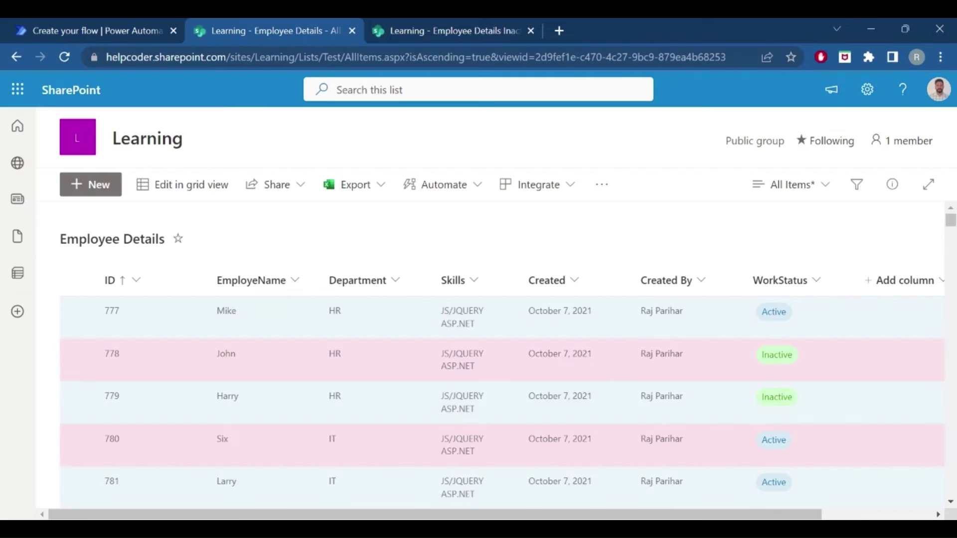
{"action": "left_click", "coordinate": [120, 249]}
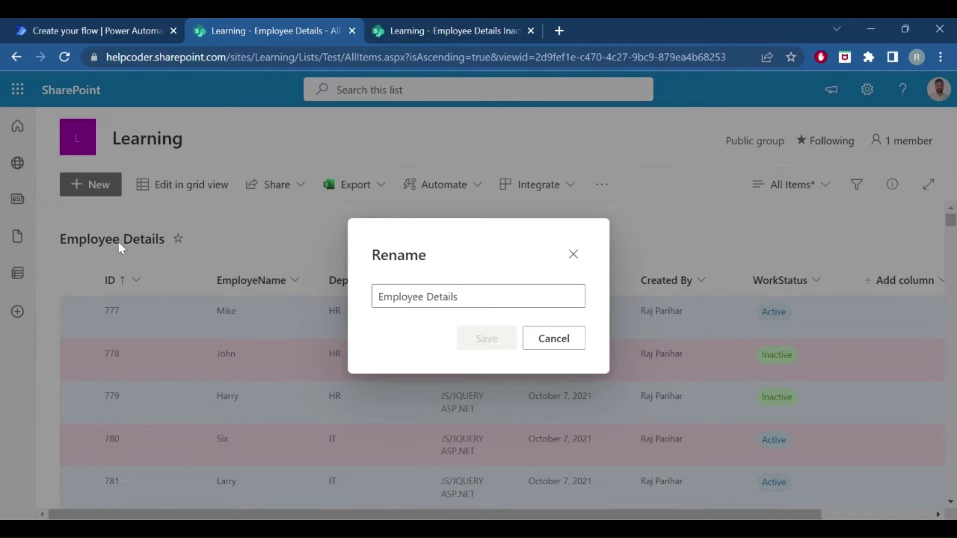
{"action": "triple_click", "coordinate": [409, 296]}
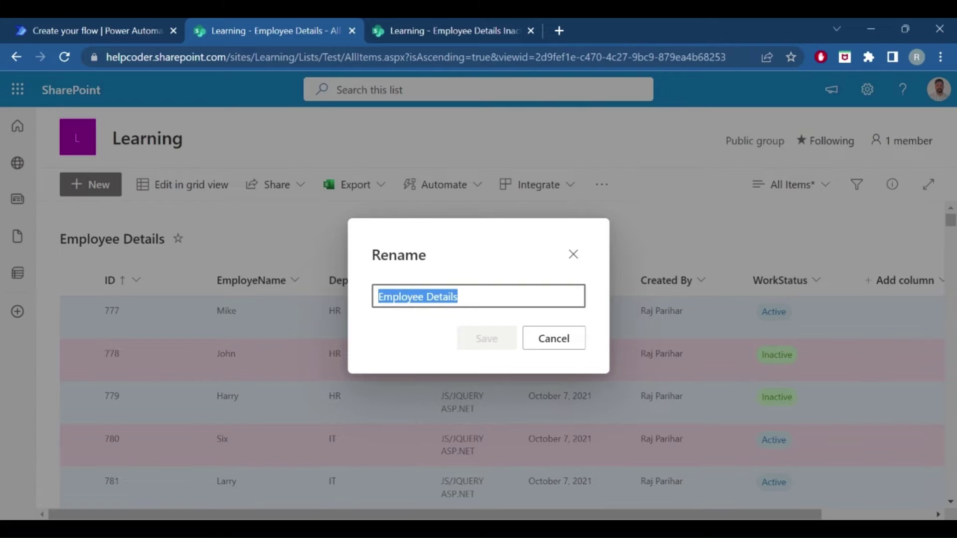
{"action": "left_click", "coordinate": [573, 254]}
Change the Uri to _api/web/lists/getByTitle('Employee Details')/items and save the flow
{"action": "left_click", "coordinate": [114, 29]}
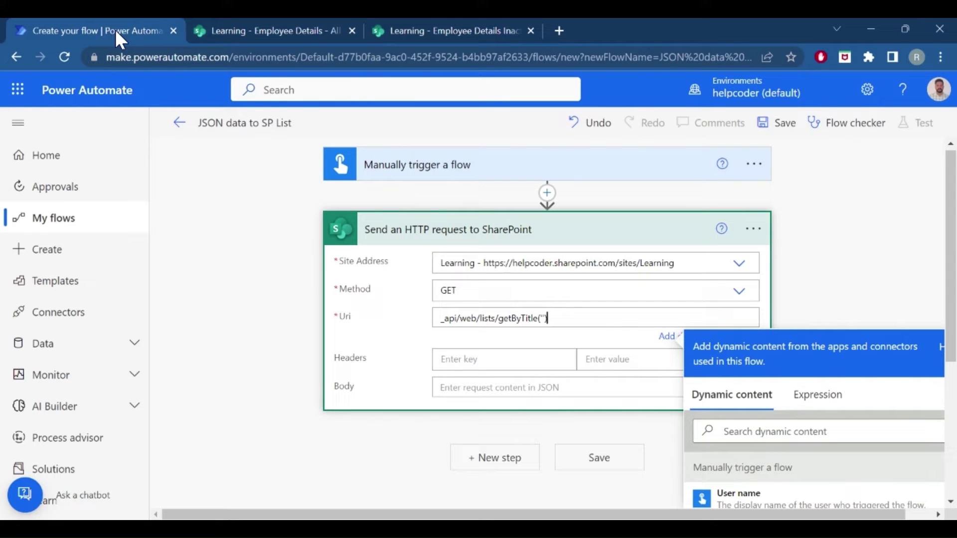
{"action": "key", "text": "Left"}
{"action": "key", "text": "Left"}
{"action": "type", "text": "Employee Details"}
{"action": "key", "text": "End"}
{"action": "type", "text": "/"}
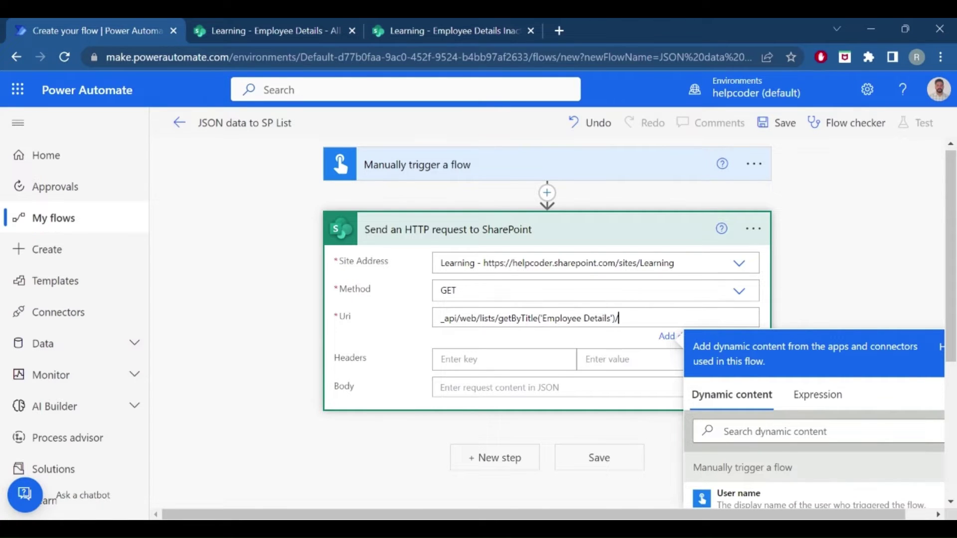
{"action": "type", "text": "items"}
{"action": "left_click", "coordinate": [782, 125]}
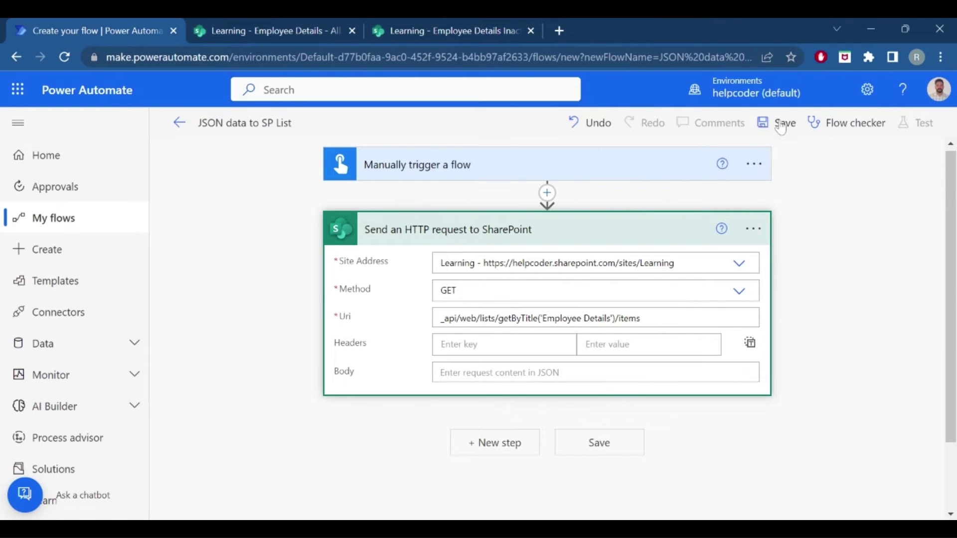
{"action": "left_click", "coordinate": [781, 125]}
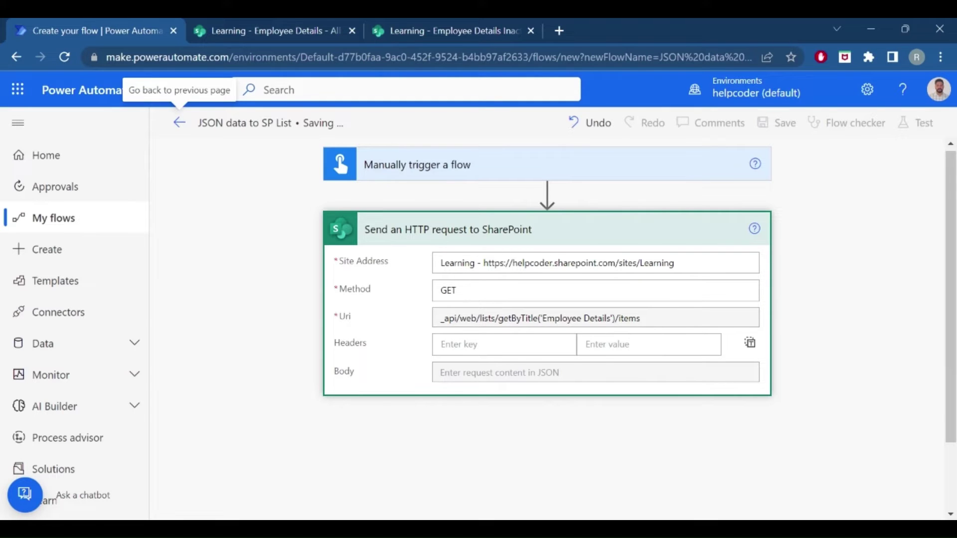
Run a manual test of the flow and expand the HTTP step's run outputs
{"action": "left_click", "coordinate": [923, 132]}
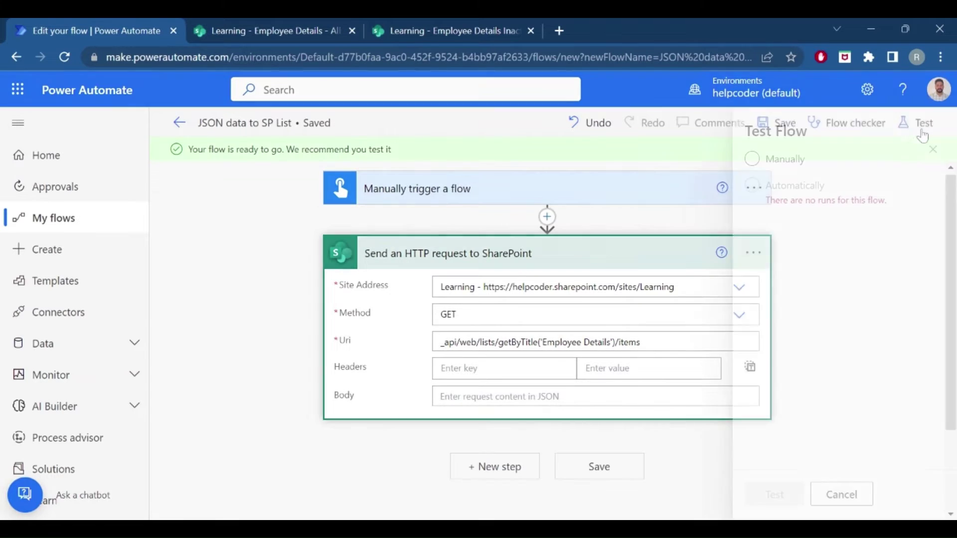
{"action": "left_click", "coordinate": [722, 160]}
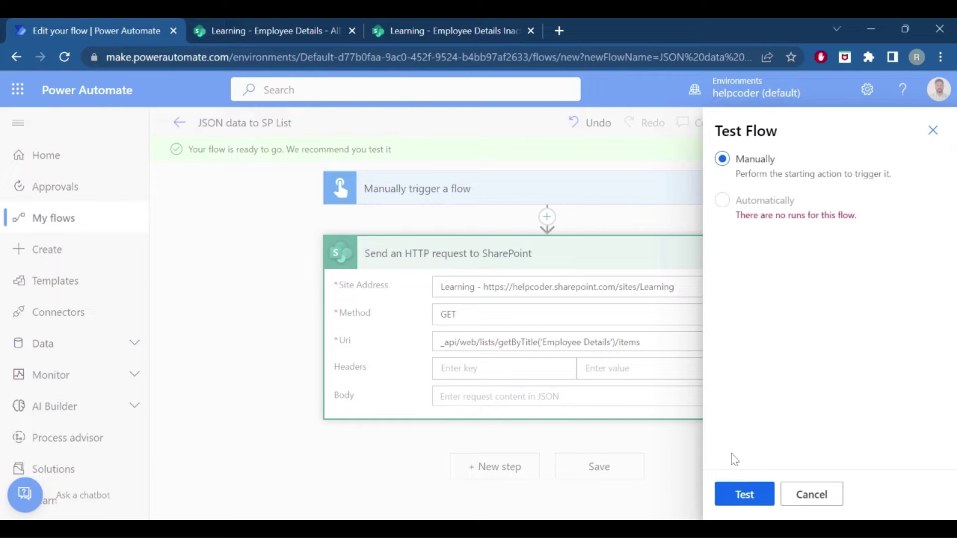
{"action": "left_click", "coordinate": [746, 499]}
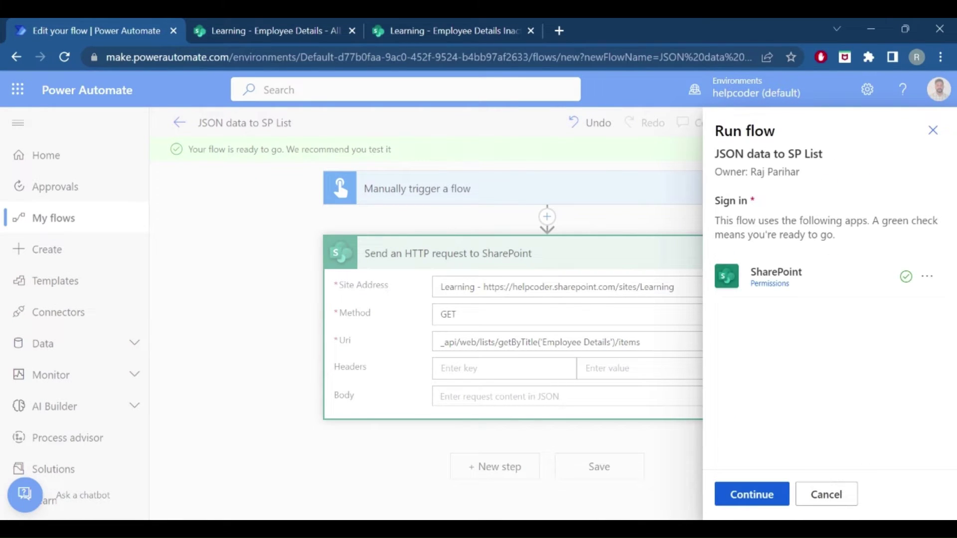
{"action": "left_click", "coordinate": [746, 505]}
{"action": "left_click", "coordinate": [752, 495]}
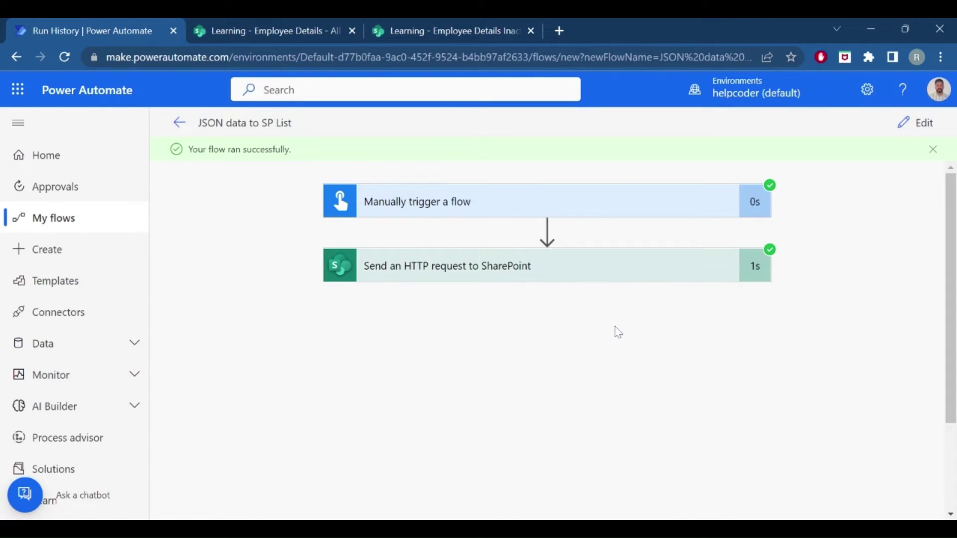
{"action": "left_click", "coordinate": [475, 272]}
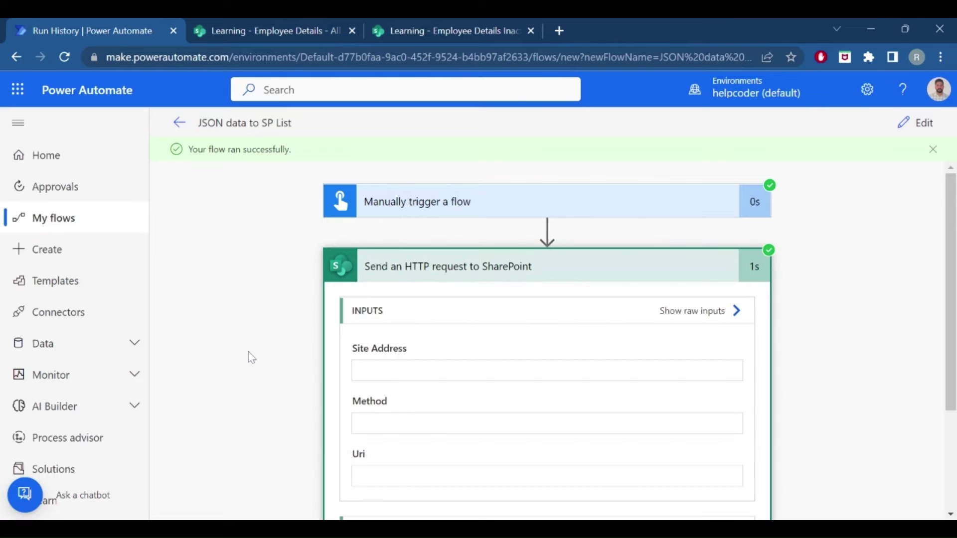
{"action": "scroll", "coordinate": [251, 357], "scroll_direction": "down", "scroll_amount": 3}
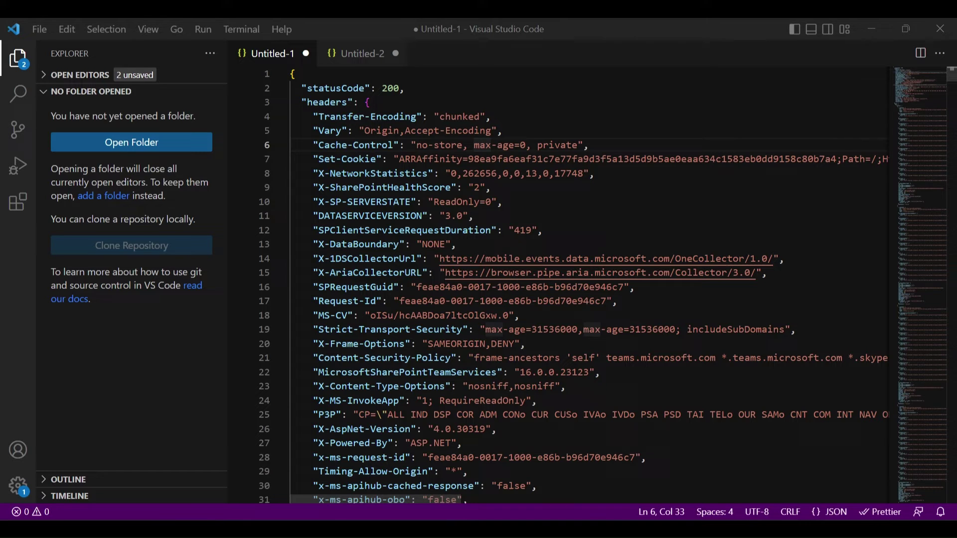
Scroll down through the flow's SharePoint JSON response
{"action": "scroll", "coordinate": [588, 285], "scroll_direction": "down", "scroll_amount": 10}
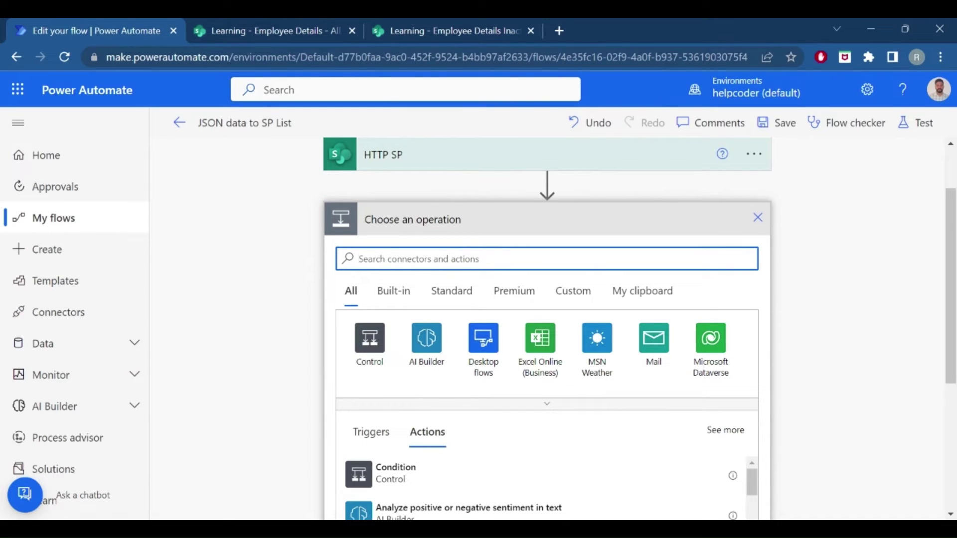
Add a Filter array step using the HTTP SP body as its From array
{"action": "type", "text": "filter"}
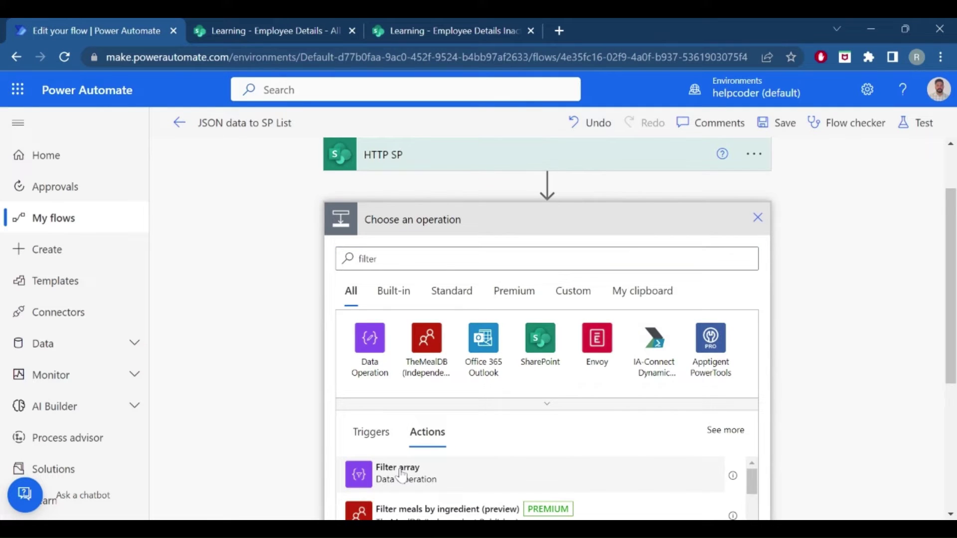
{"action": "left_click", "coordinate": [398, 472]}
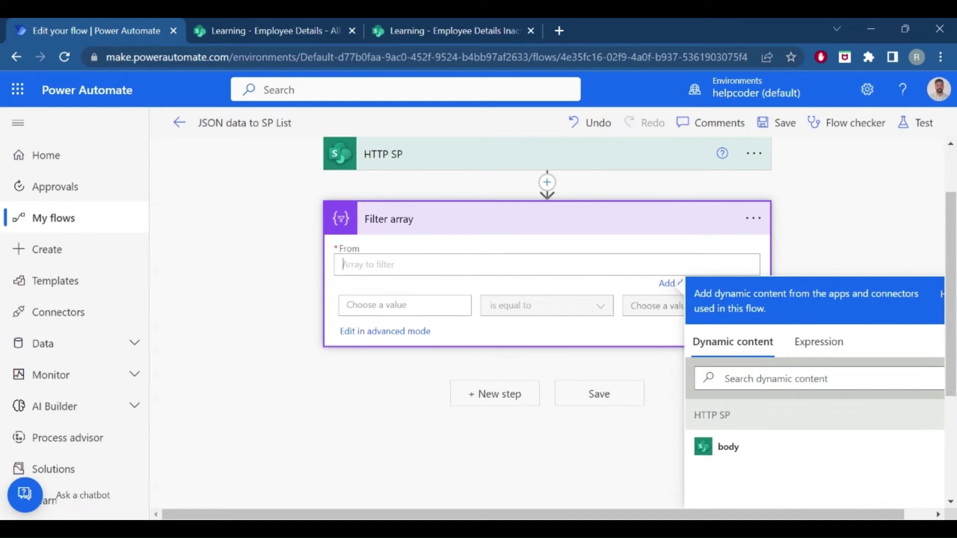
{"action": "left_click", "coordinate": [746, 463]}
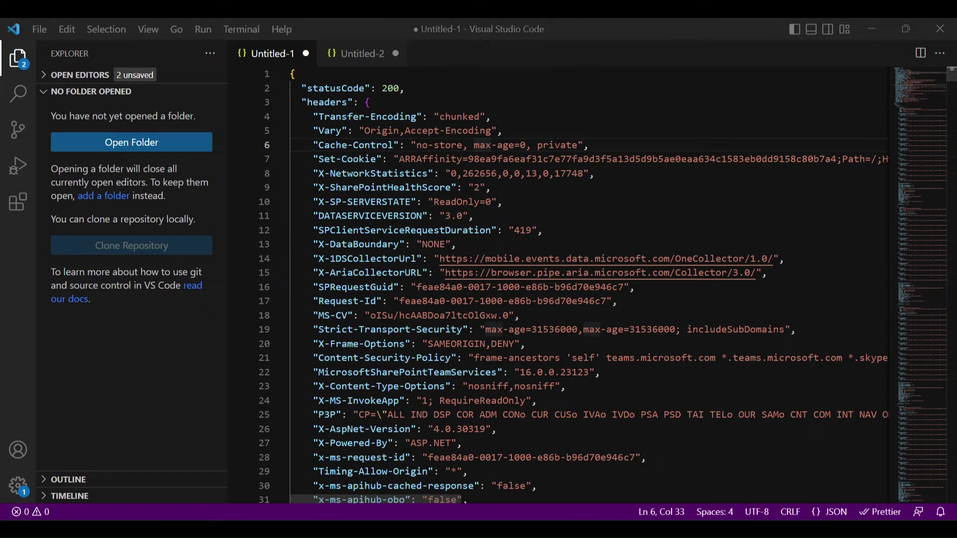
{"action": "scroll", "coordinate": [588, 284], "scroll_direction": "down", "scroll_amount": 10}
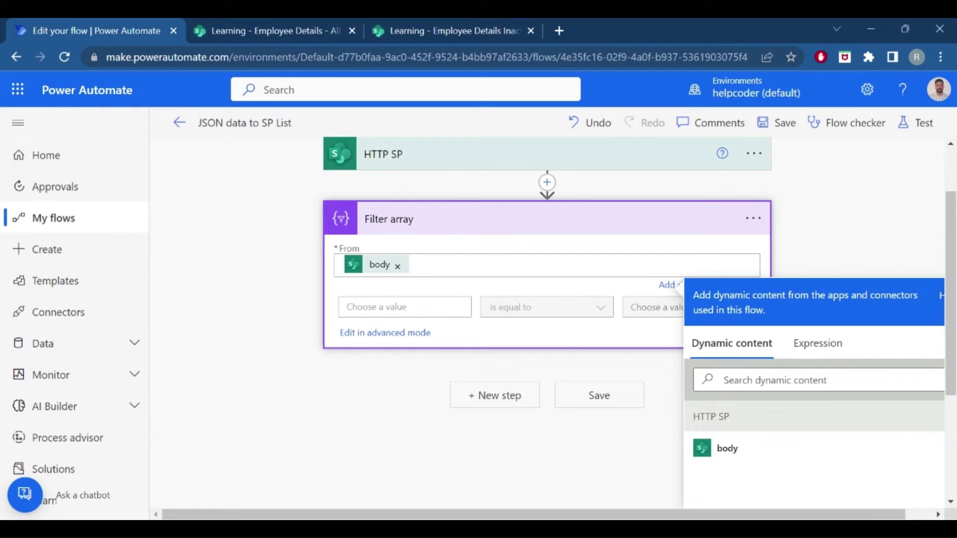
Replace Filter array's From with the expression body('HTTP_SP')?['d']?['results']
{"action": "left_click", "coordinate": [398, 267]}
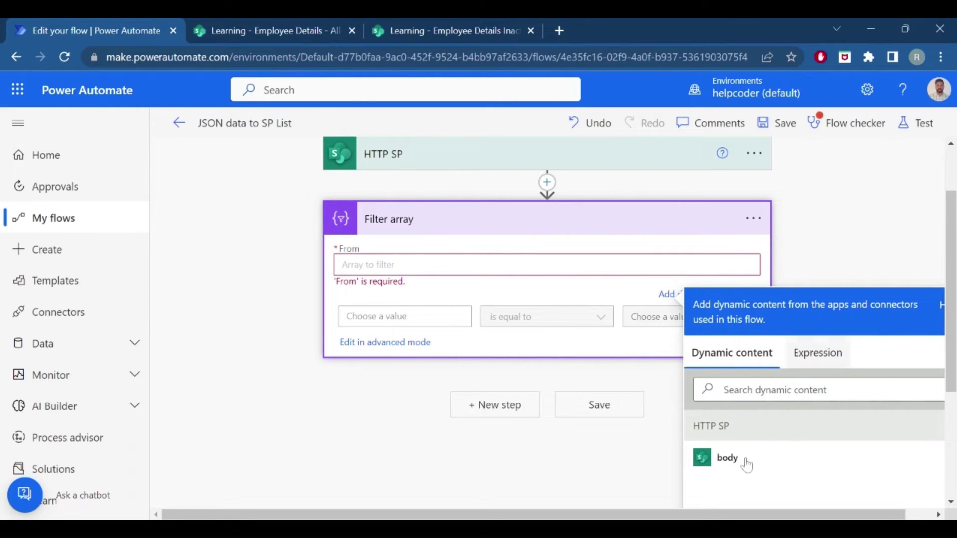
{"action": "left_click", "coordinate": [810, 363]}
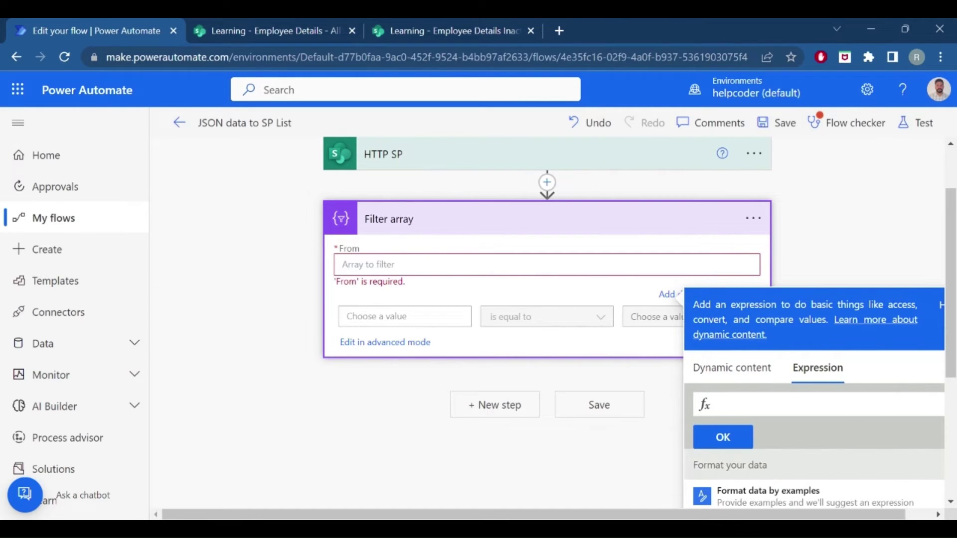
{"action": "type", "text": "body("}
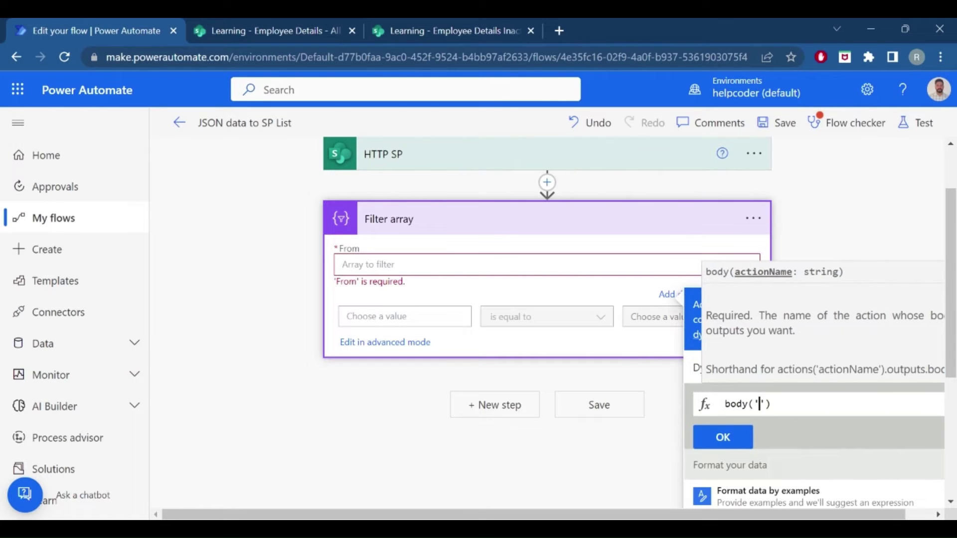
{"action": "type", "text": "'HTTP_SP"}
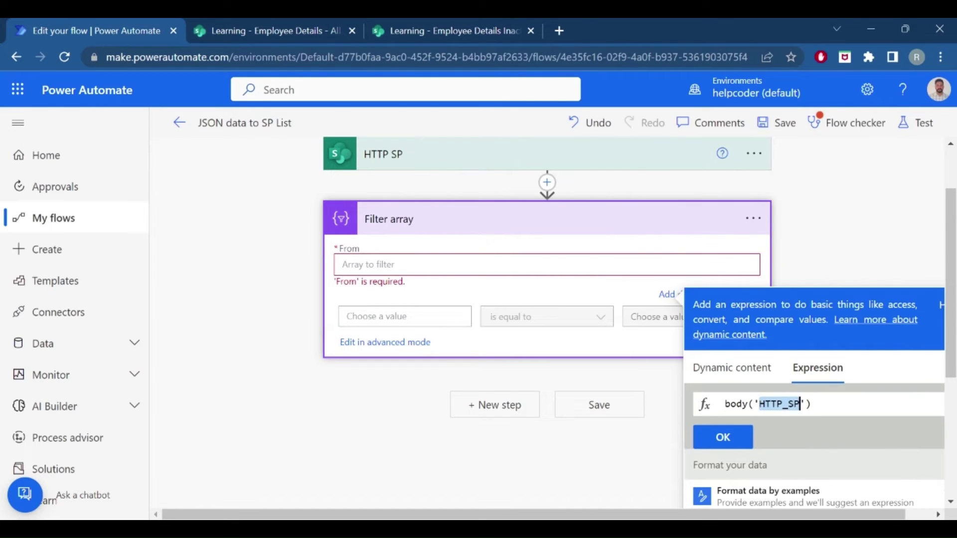
{"action": "key", "text": "End"}
{"action": "type", "text": "?"}
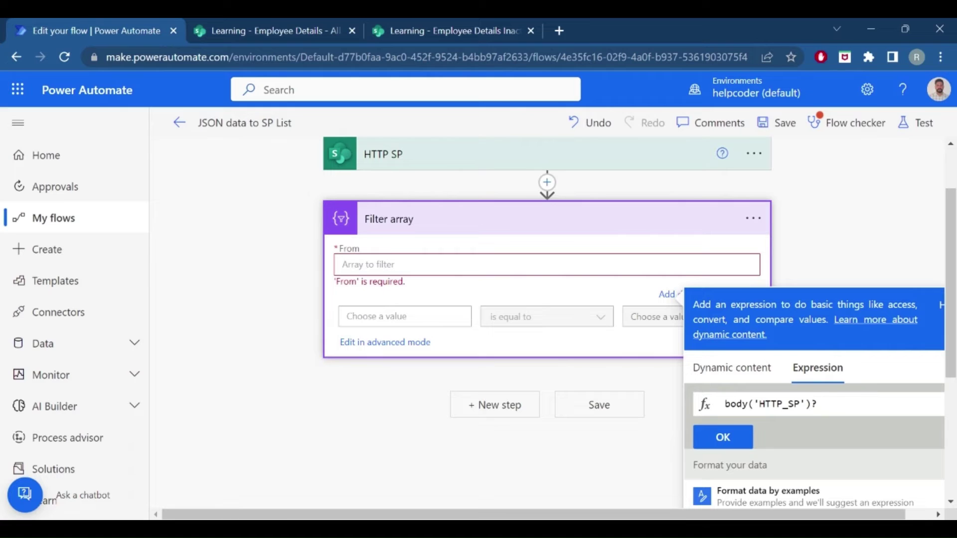
{"action": "type", "text": "['d']?['results"}
{"action": "left_click", "coordinate": [716, 438]}
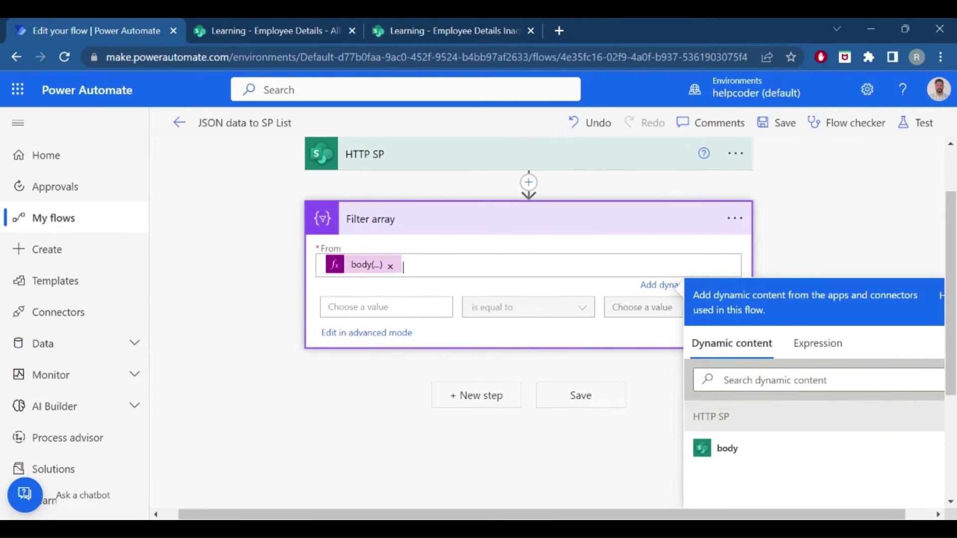
Set the filter condition to item()?['WorkStatus'] is equal to Inactive
{"action": "left_click", "coordinate": [379, 306]}
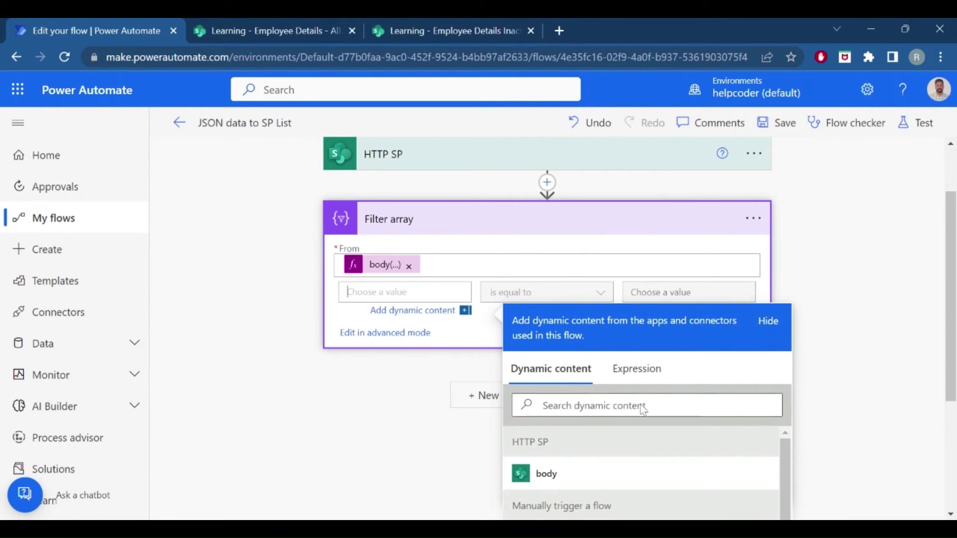
{"action": "left_click", "coordinate": [637, 369]}
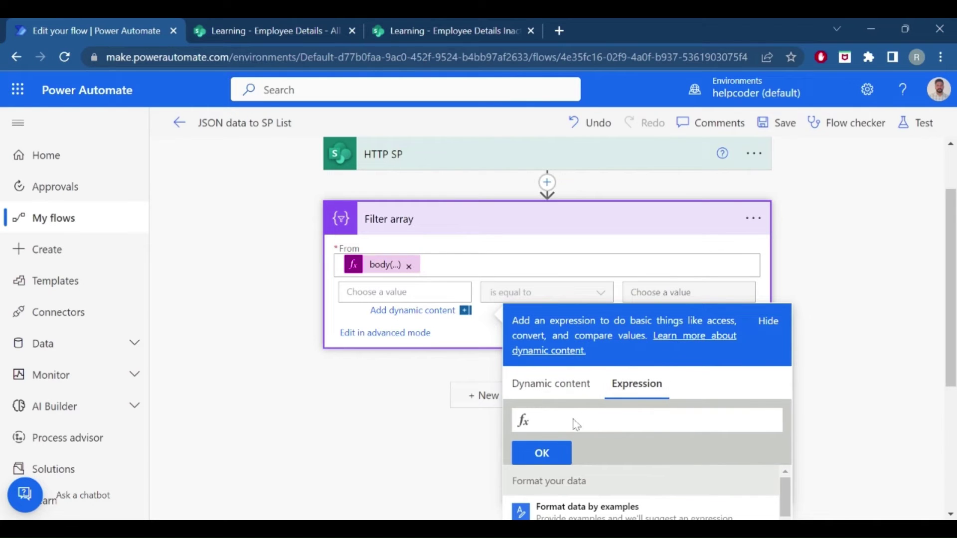
{"action": "type", "text": "ite"}
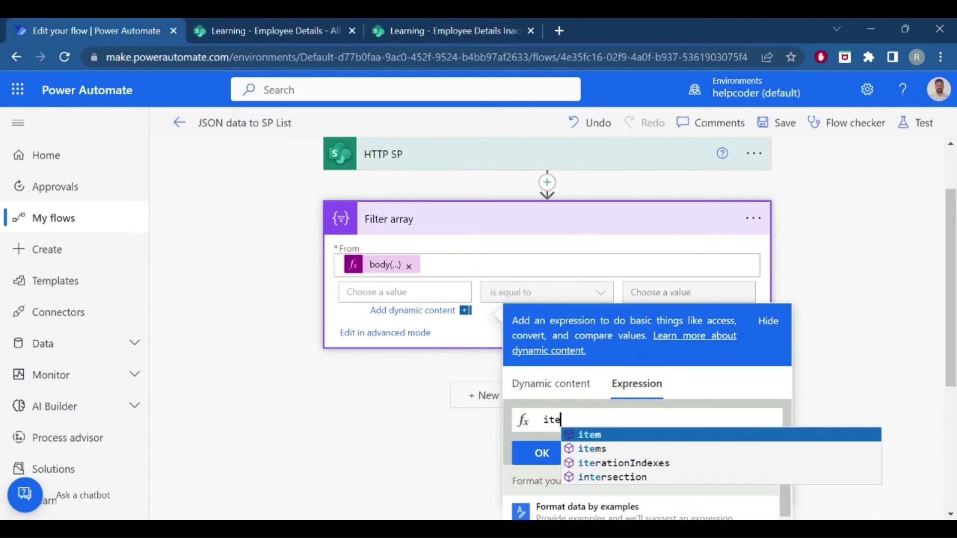
{"action": "type", "text": "m()?"}
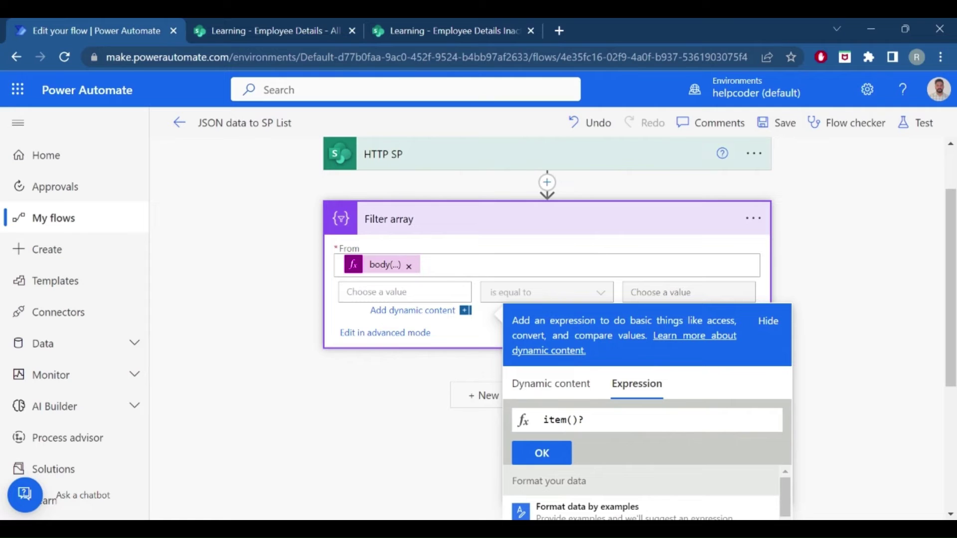
{"action": "type", "text": "['"}
{"action": "left_click", "coordinate": [278, 32]}
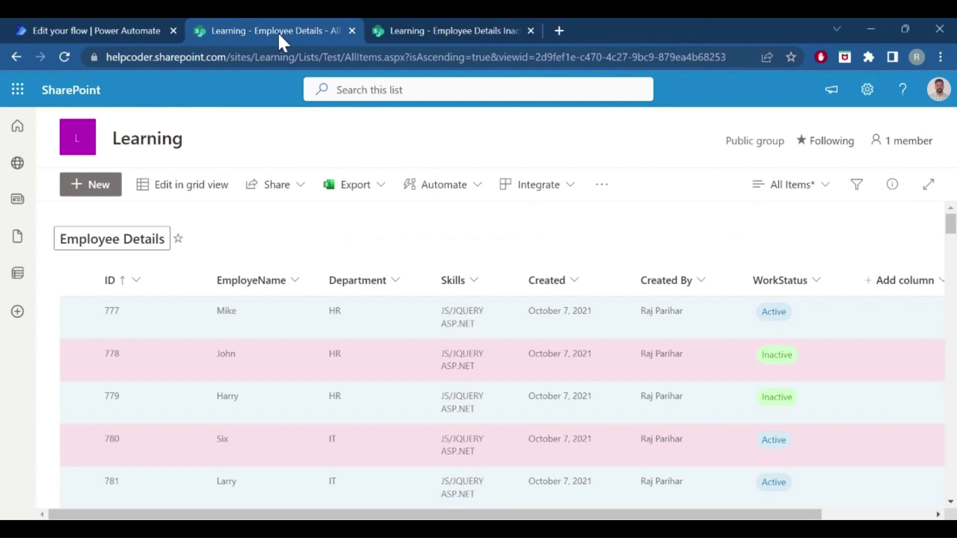
{"action": "left_click", "coordinate": [122, 31]}
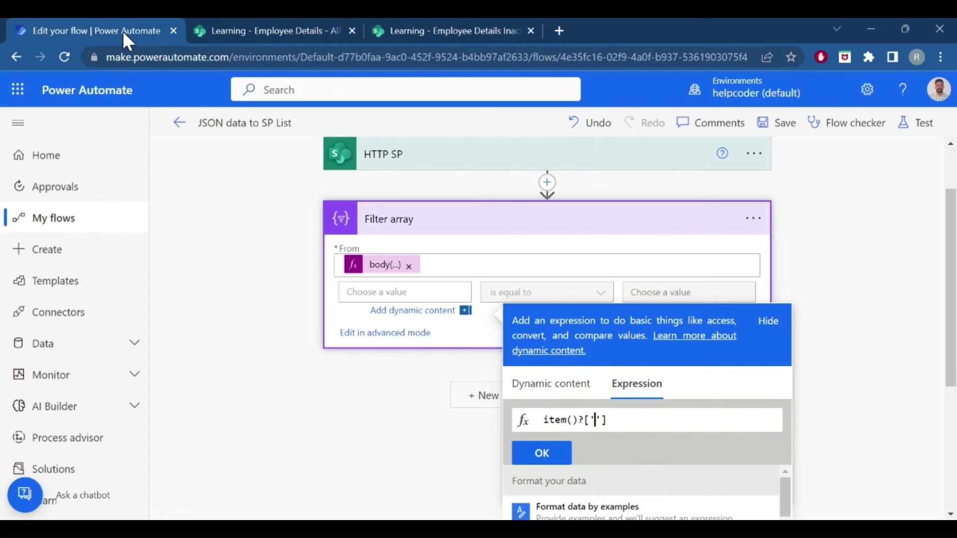
{"action": "left_click", "coordinate": [256, 29]}
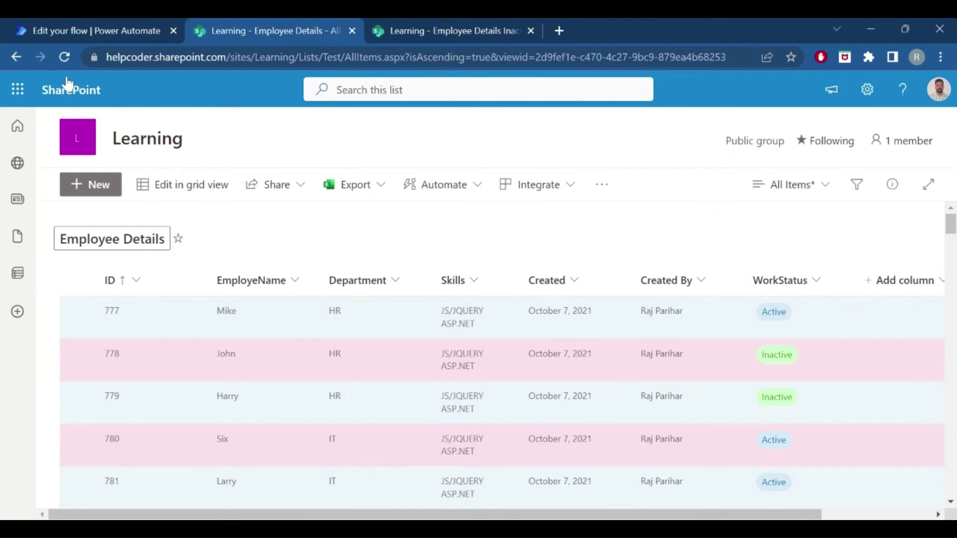
{"action": "left_click", "coordinate": [83, 32]}
{"action": "type", "text": "WorkStatus"}
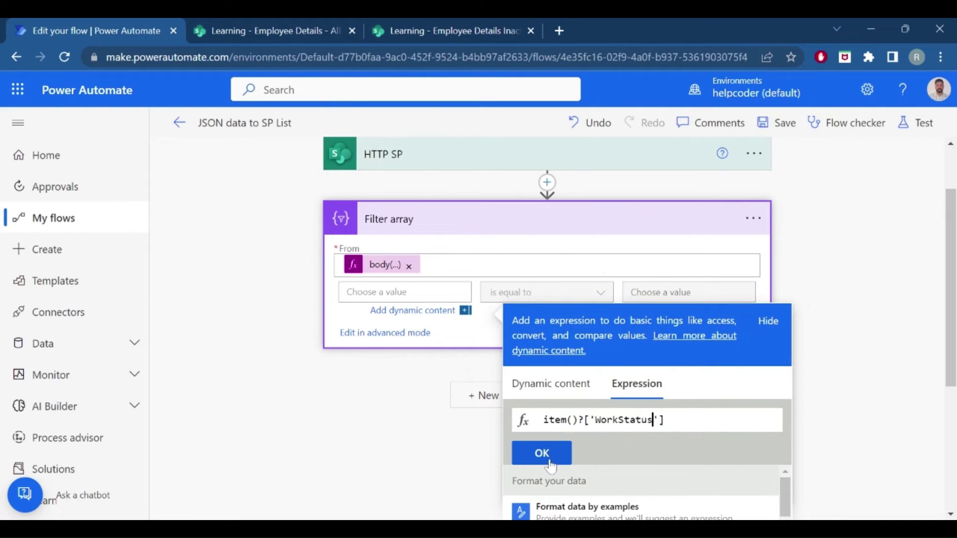
{"action": "left_click", "coordinate": [542, 454]}
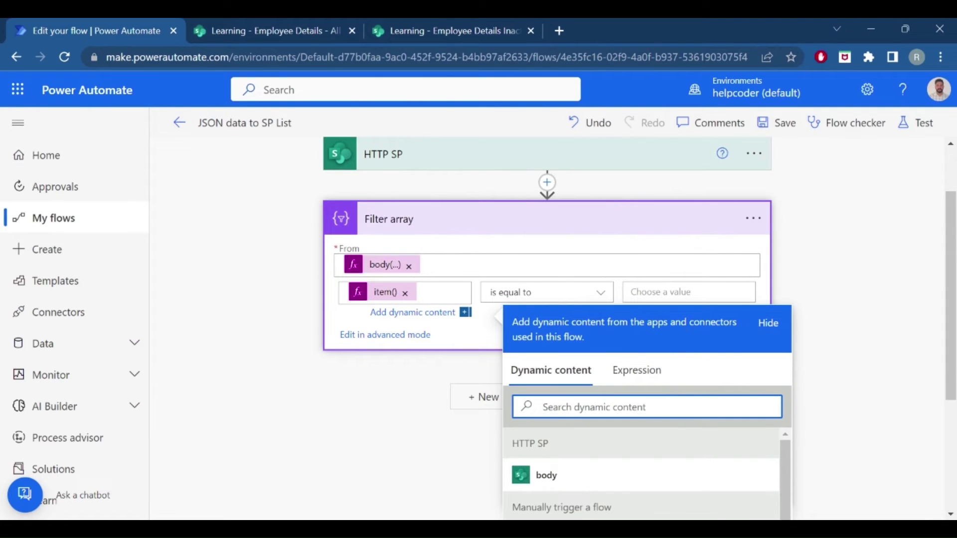
{"action": "left_click", "coordinate": [689, 292]}
{"action": "type", "text": "I"}
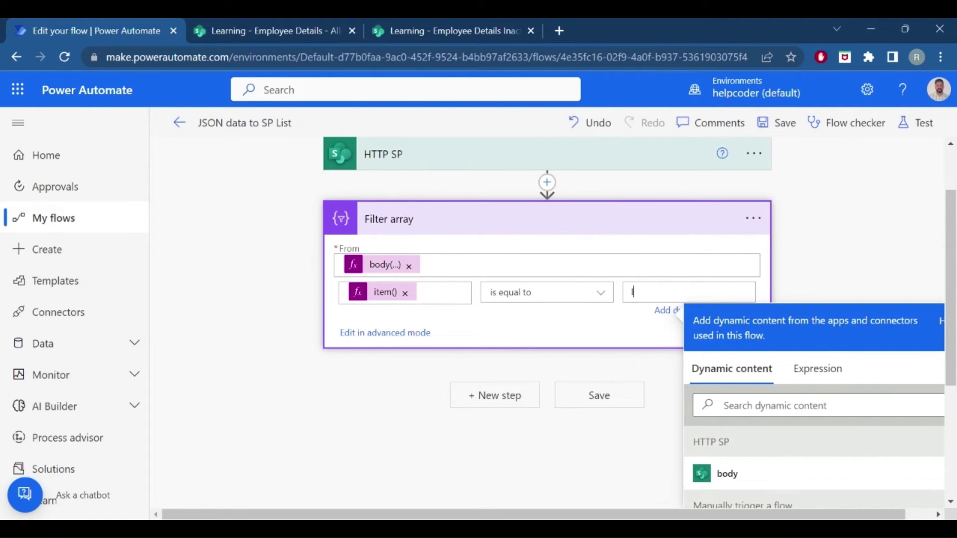
{"action": "type", "text": "nactive"}
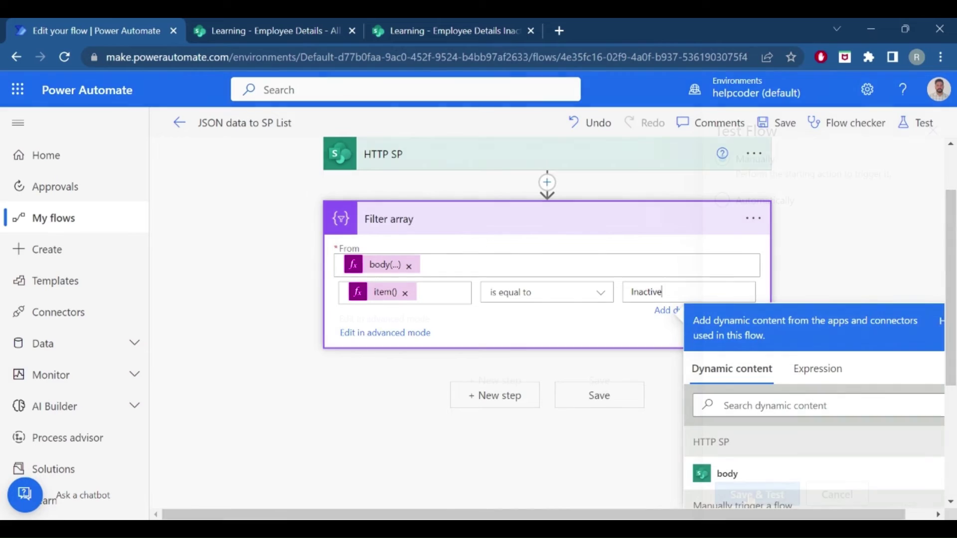
Save and test the flow, confirm Filter array returns inactive employees, then resume editing
{"action": "left_click", "coordinate": [917, 123]}
{"action": "left_click", "coordinate": [751, 495]}
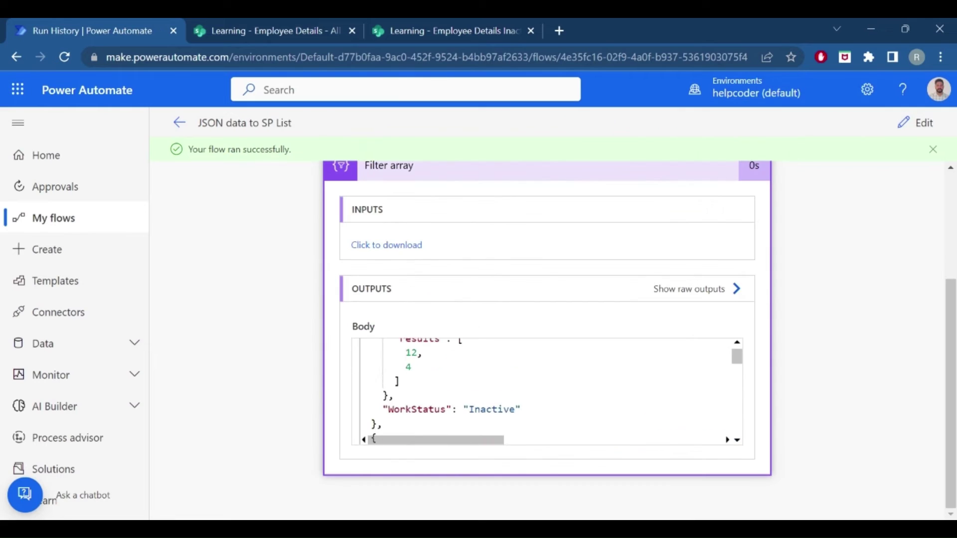
{"action": "left_click", "coordinate": [917, 123]}
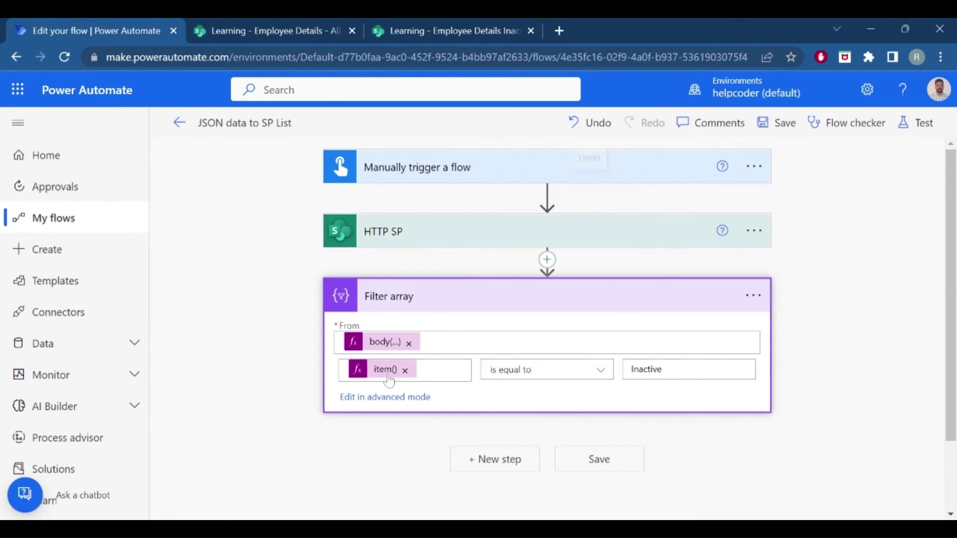
Add a Control > Apply to each loop after Filter array, iterating over its Body
{"action": "left_click", "coordinate": [478, 461]}
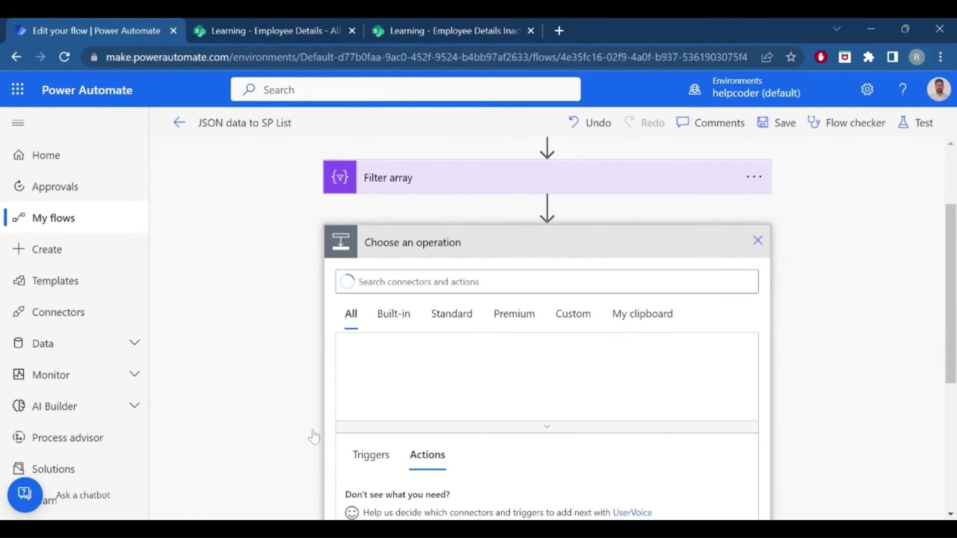
{"action": "left_click", "coordinate": [370, 369]}
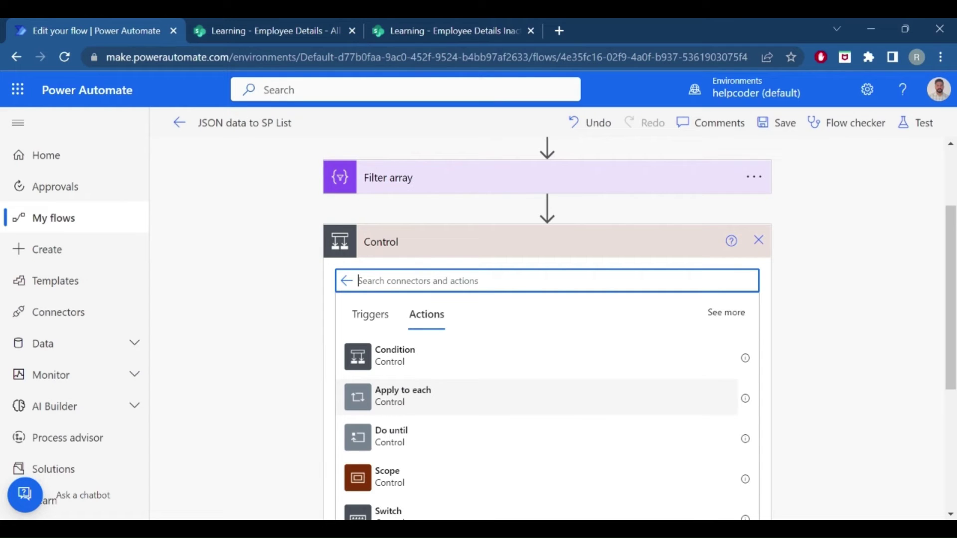
{"action": "left_click", "coordinate": [389, 402]}
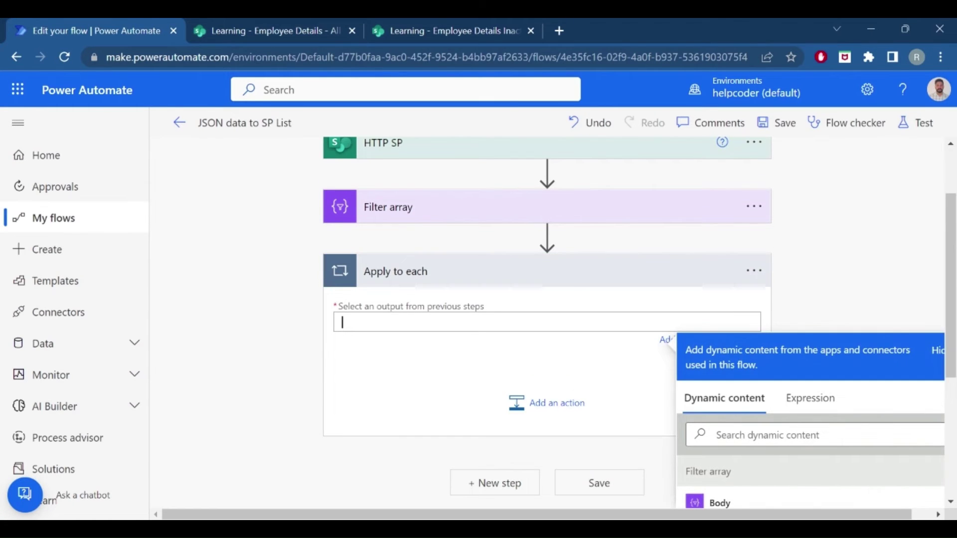
{"action": "scroll", "coordinate": [738, 335], "scroll_direction": "down", "scroll_amount": 3}
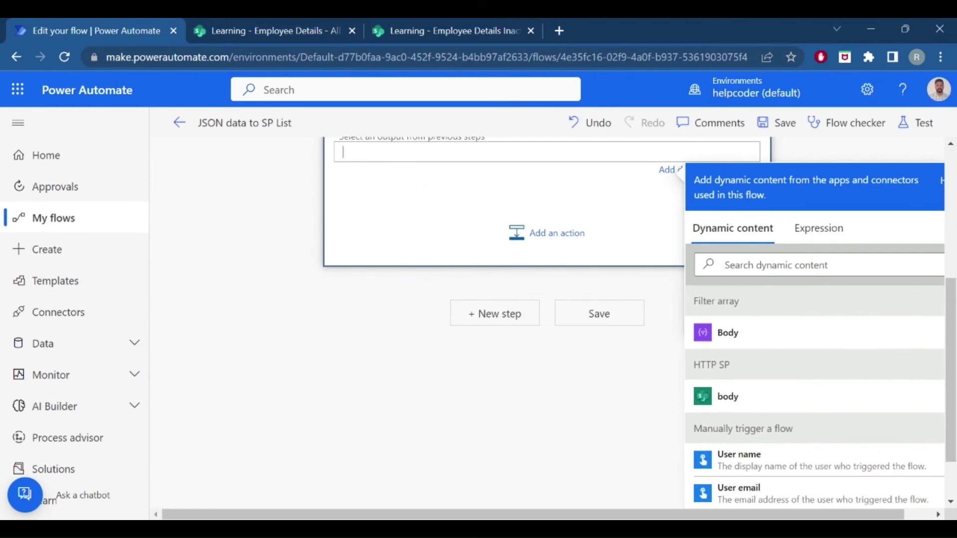
{"action": "left_click", "coordinate": [738, 334]}
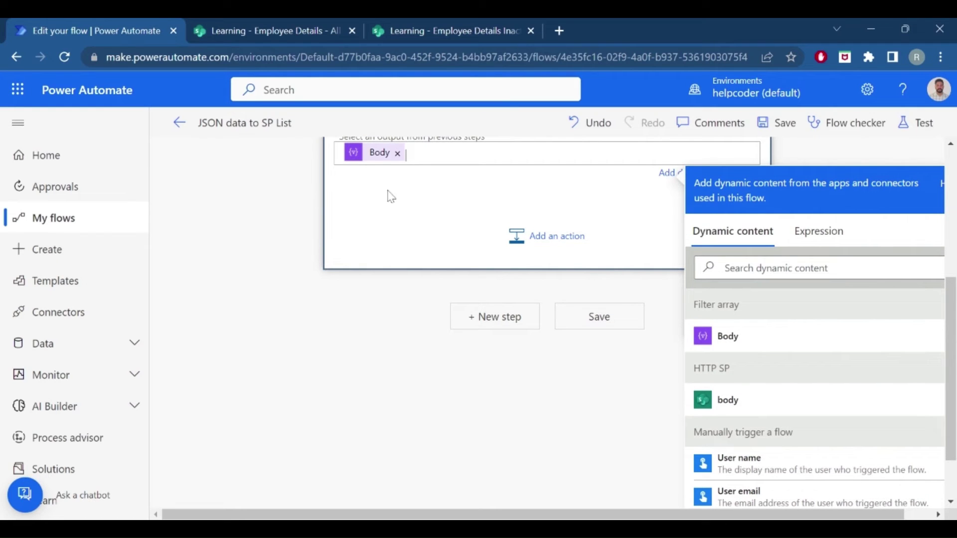
{"action": "scroll", "coordinate": [399, 235], "scroll_direction": "up", "scroll_amount": 2}
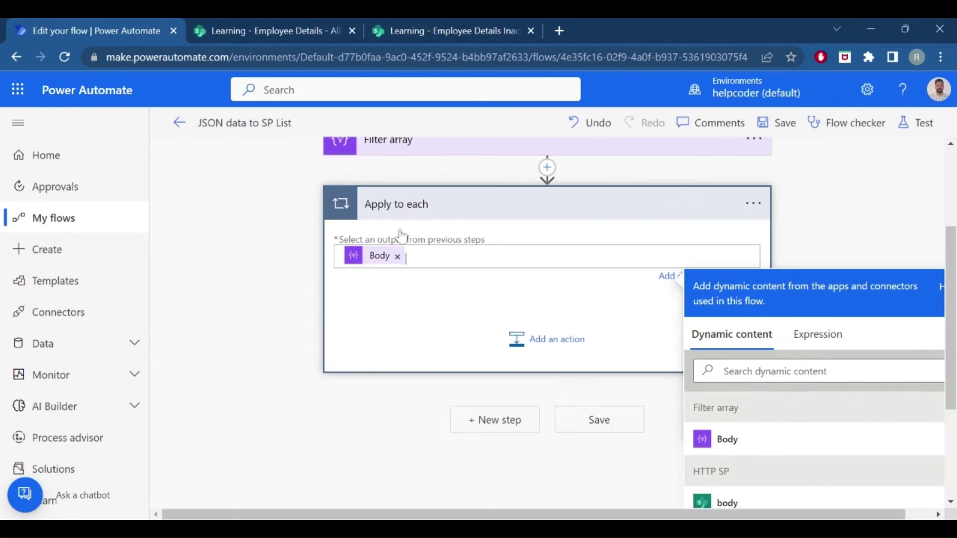
{"action": "scroll", "coordinate": [399, 235], "scroll_direction": "up", "scroll_amount": 1}
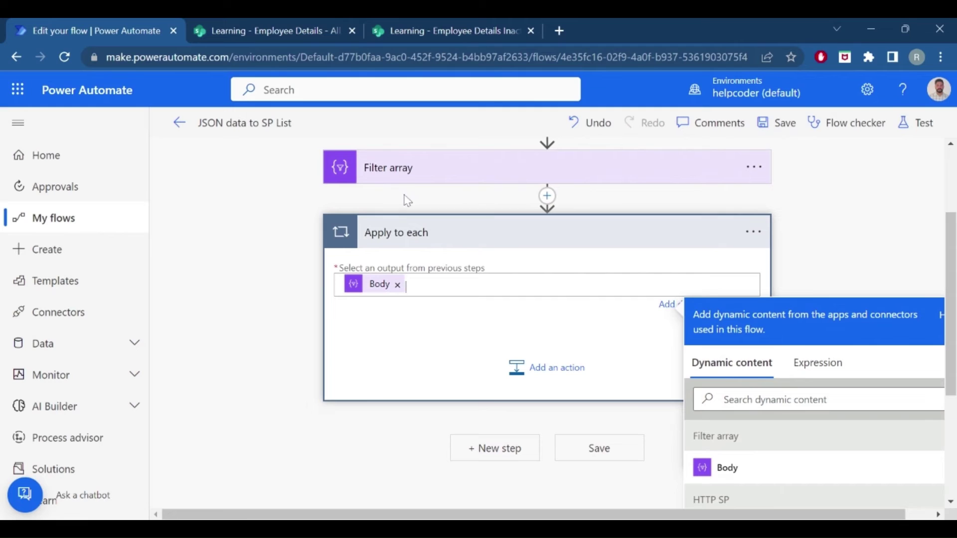
Add a SharePoint Create item action inside the Apply to each loop
{"action": "left_click", "coordinate": [562, 369]}
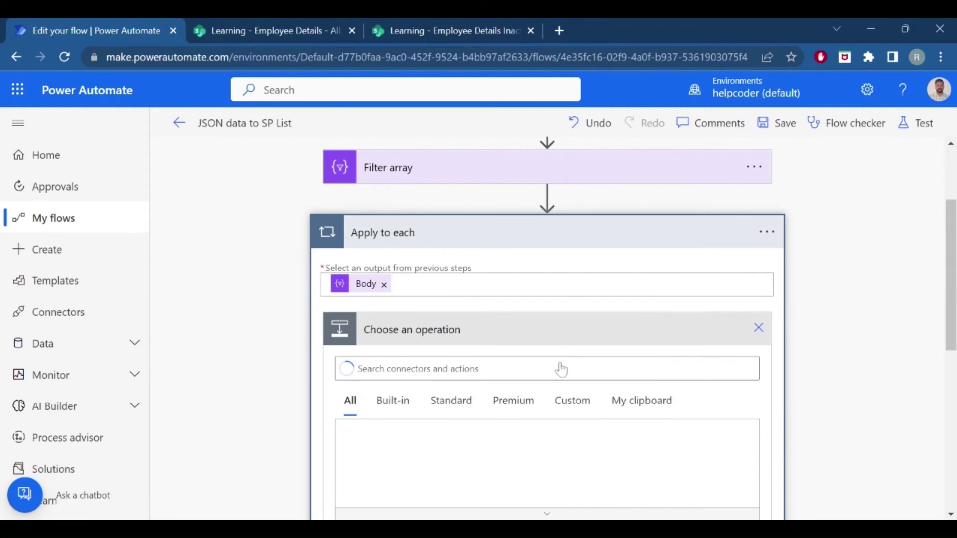
{"action": "type", "text": "crea"}
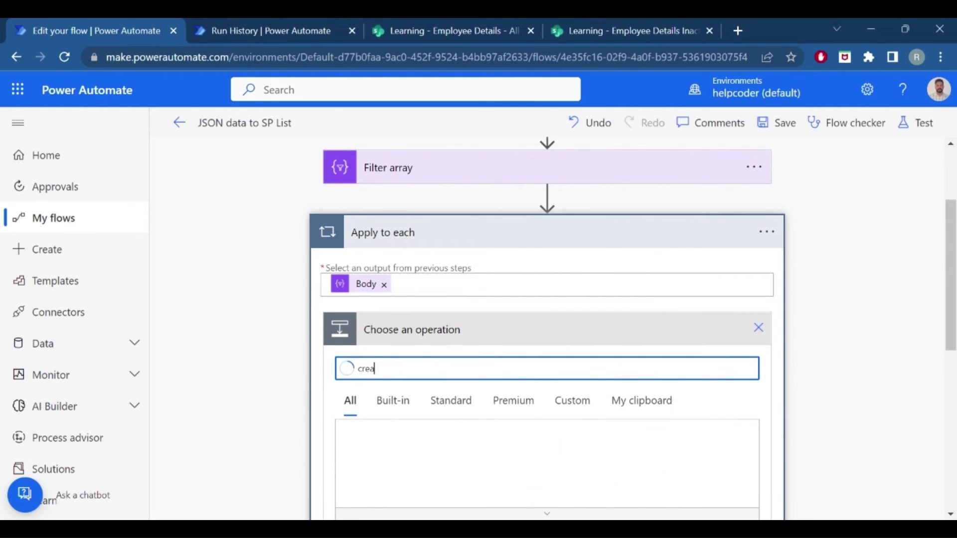
{"action": "type", "text": "te item"}
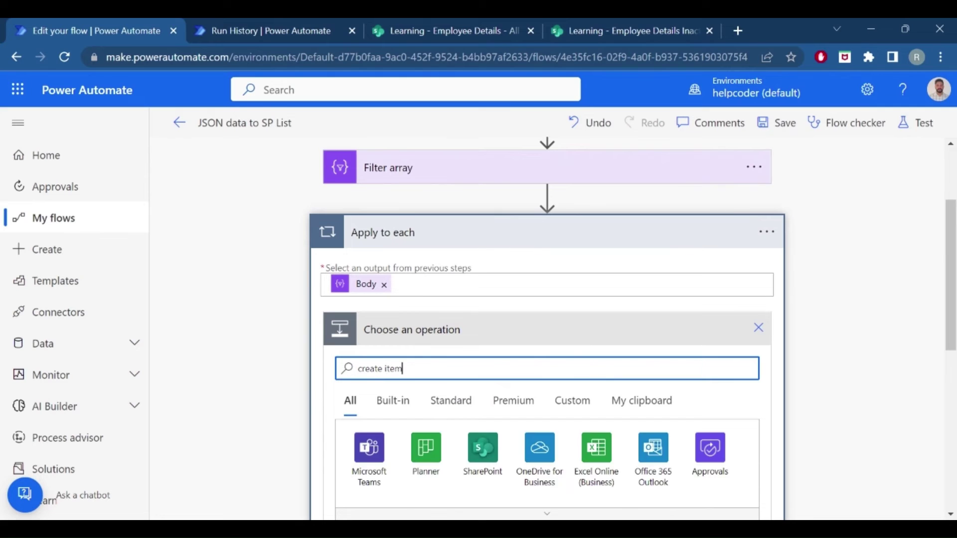
{"action": "scroll", "coordinate": [547, 329], "scroll_direction": "down", "scroll_amount": 5}
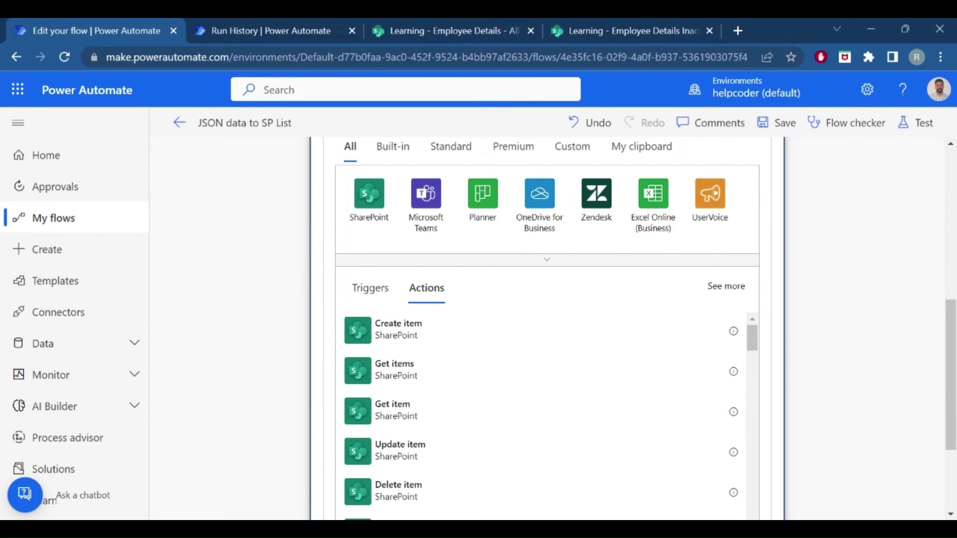
{"action": "left_click", "coordinate": [399, 330]}
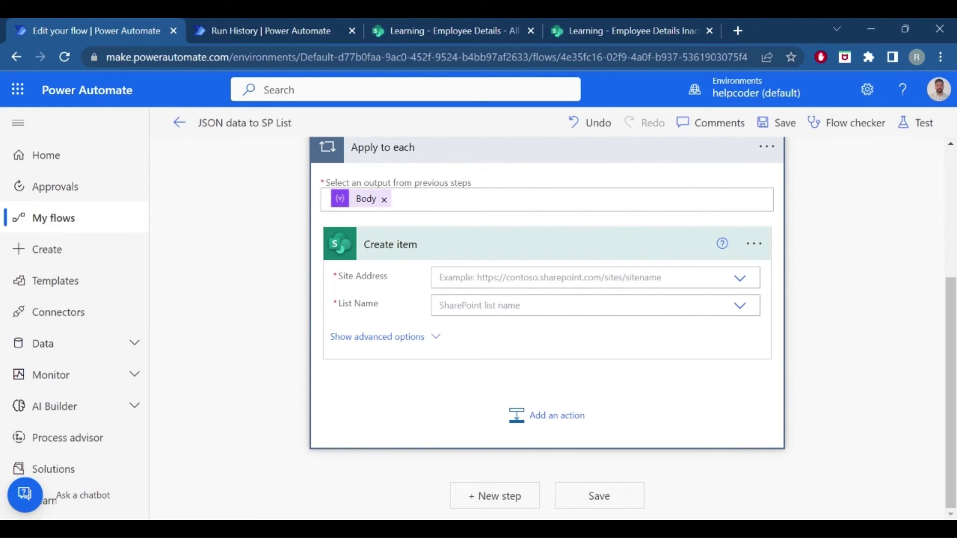
Set Site Address to Learning and List Name to Employee Details Inactive
{"action": "left_click", "coordinate": [745, 284]}
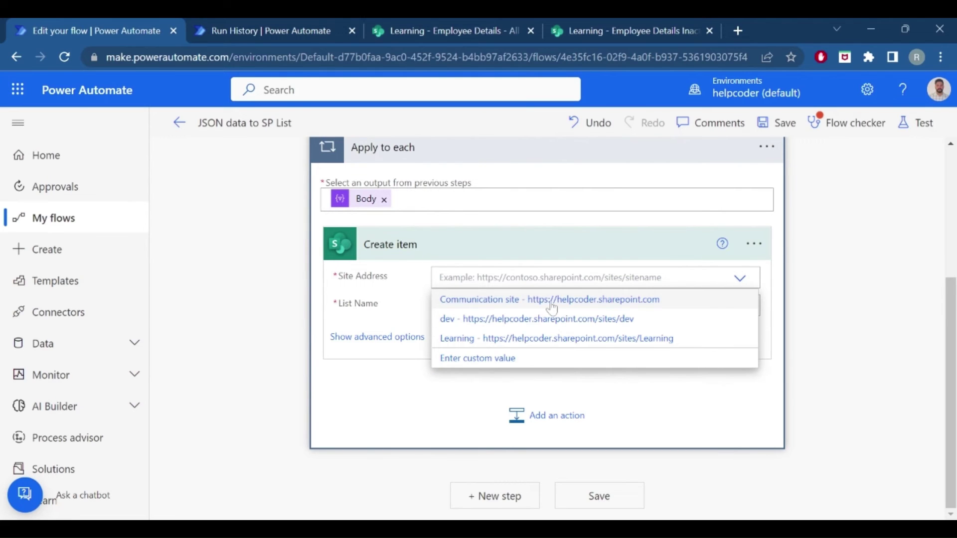
{"action": "left_click", "coordinate": [740, 339]}
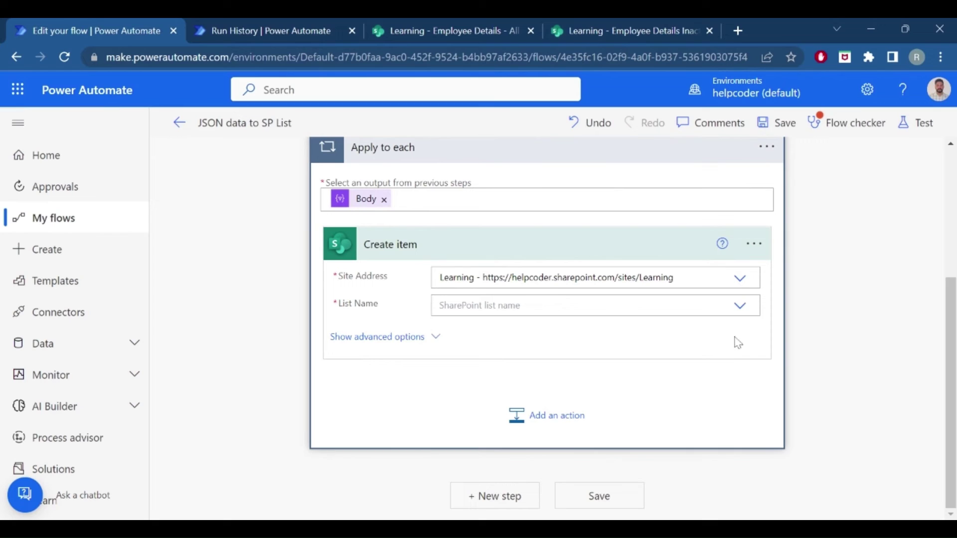
{"action": "left_click", "coordinate": [741, 307]}
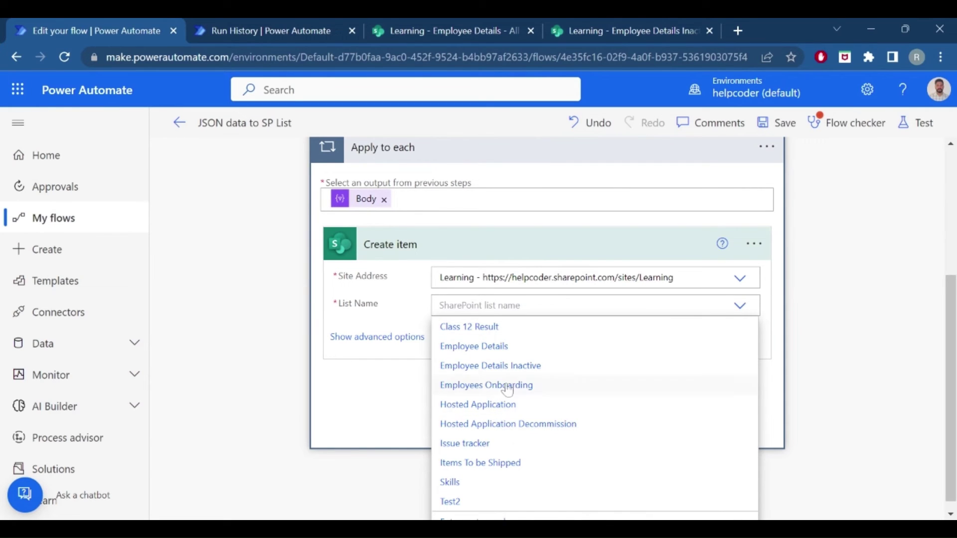
{"action": "left_click", "coordinate": [508, 365]}
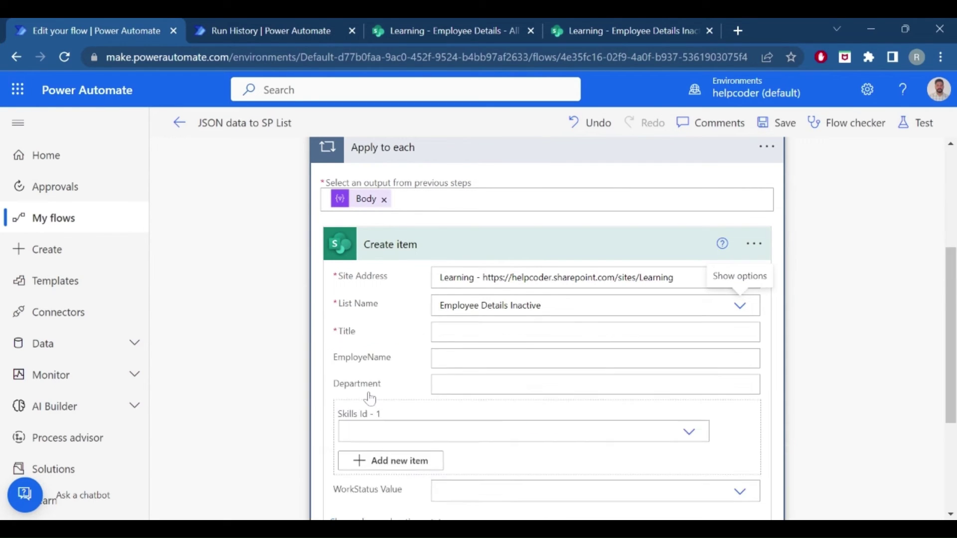
Enter a quote character in the Create item Title field
{"action": "scroll", "coordinate": [370, 399], "scroll_direction": "down", "scroll_amount": 2}
{"action": "left_click", "coordinate": [549, 220]}
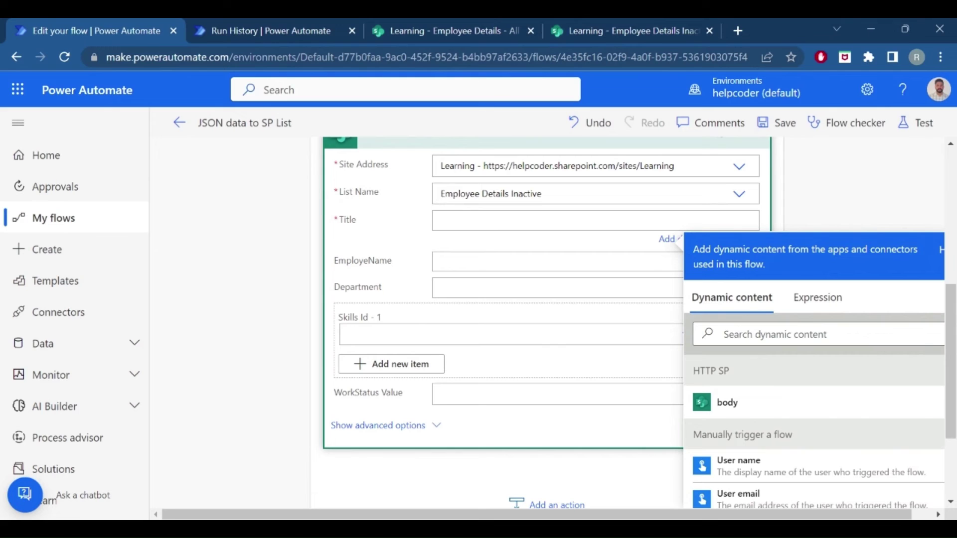
{"action": "type", "text": "\""}
{"action": "left_click", "coordinate": [399, 237]}
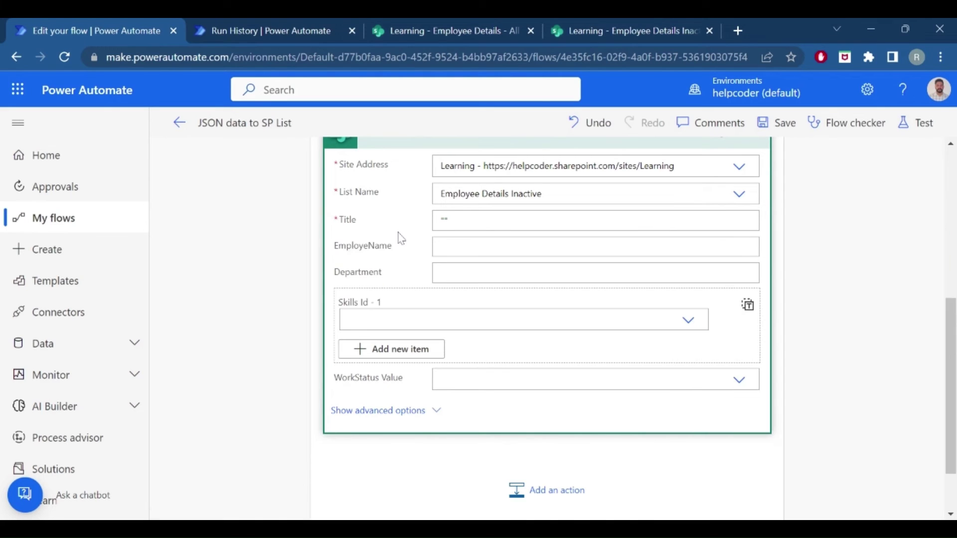
{"action": "scroll", "coordinate": [401, 238], "scroll_direction": "down", "scroll_amount": 1}
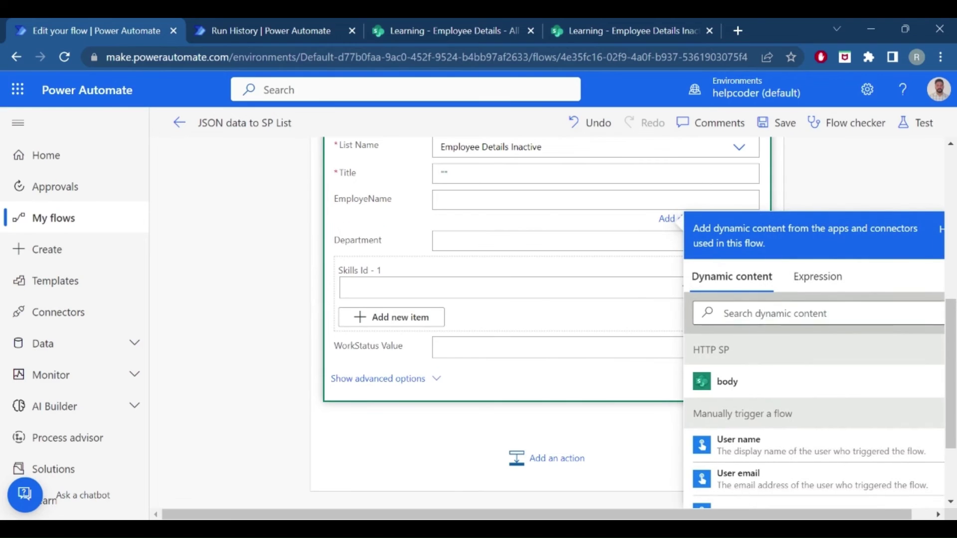
Set EmployeName to item()?['EmployeName'] and Department to item()?['Department'] as expressions
{"action": "left_click", "coordinate": [806, 285]}
{"action": "type", "text": "item()?['EmployeName']"}
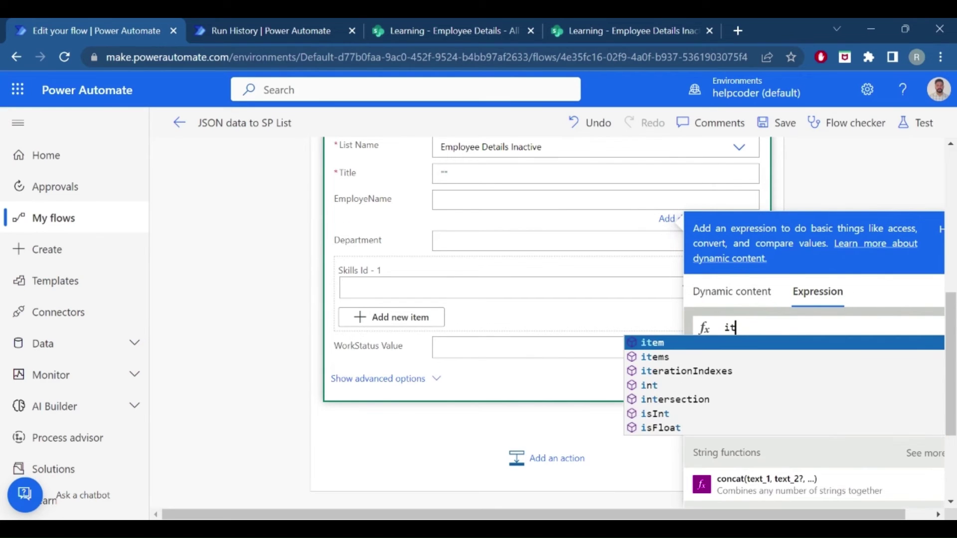
{"action": "left_click", "coordinate": [736, 368]}
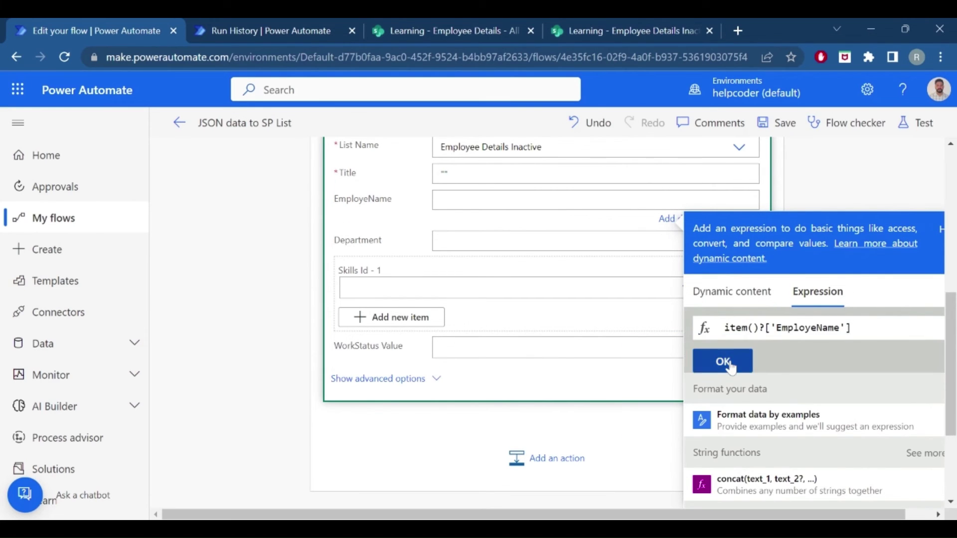
{"action": "left_click", "coordinate": [428, 244]}
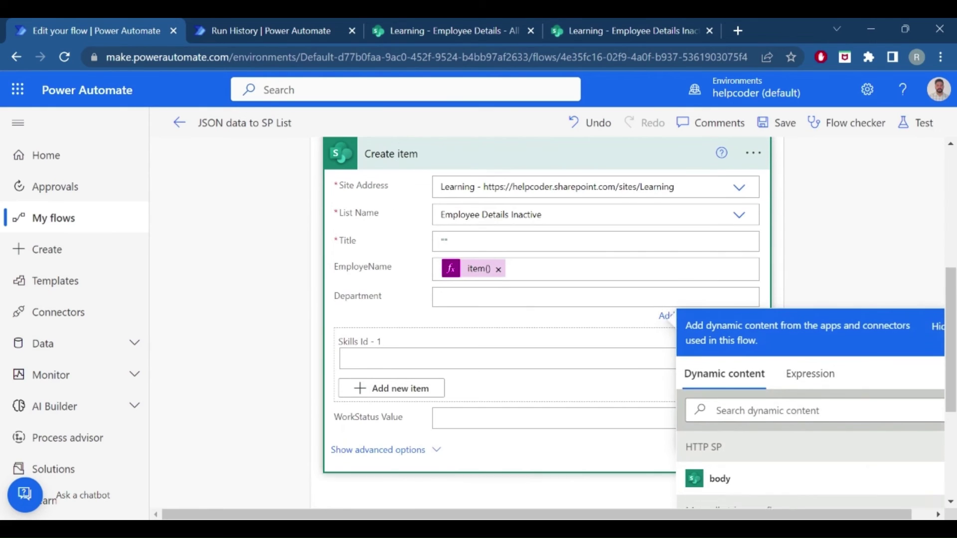
{"action": "left_click", "coordinate": [822, 379]}
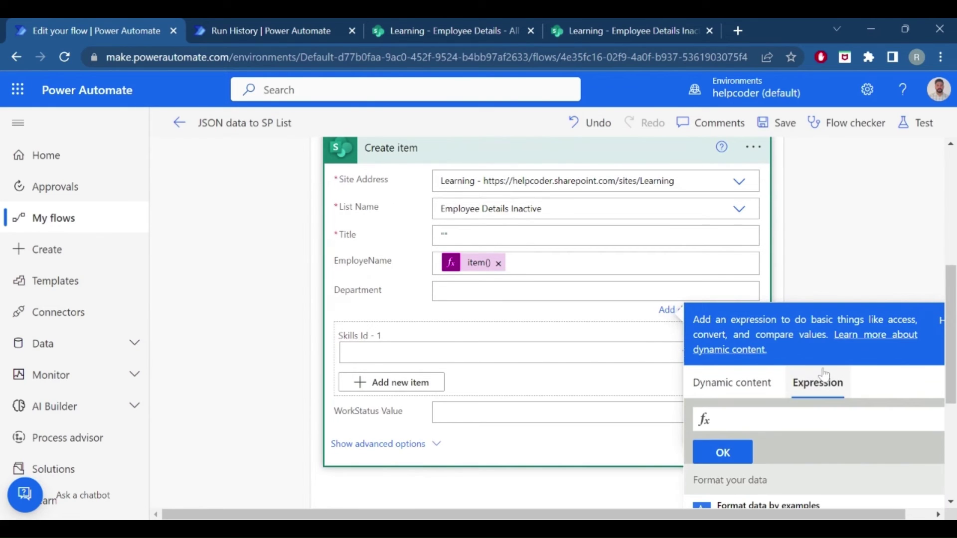
{"action": "left_click", "coordinate": [750, 421]}
{"action": "type", "text": "item"}
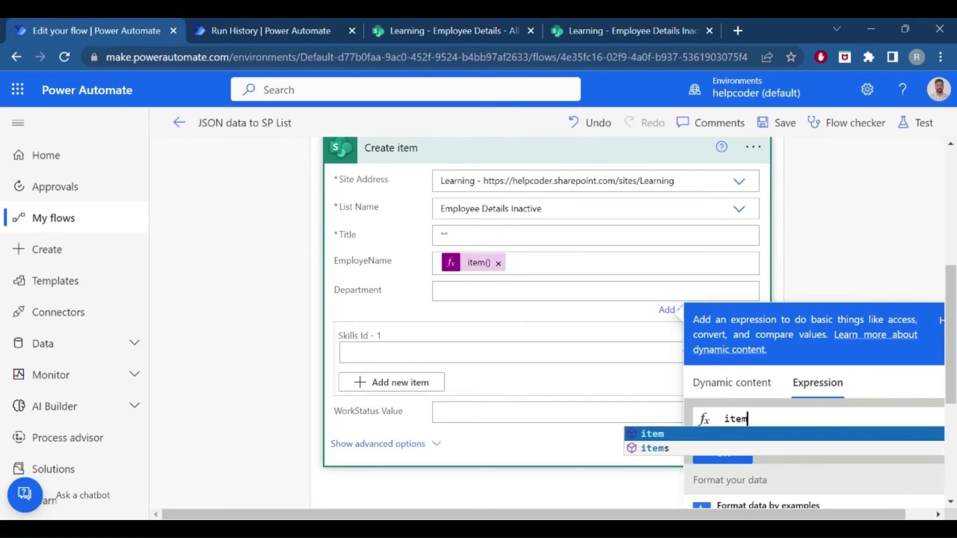
{"action": "type", "text": "()?"}
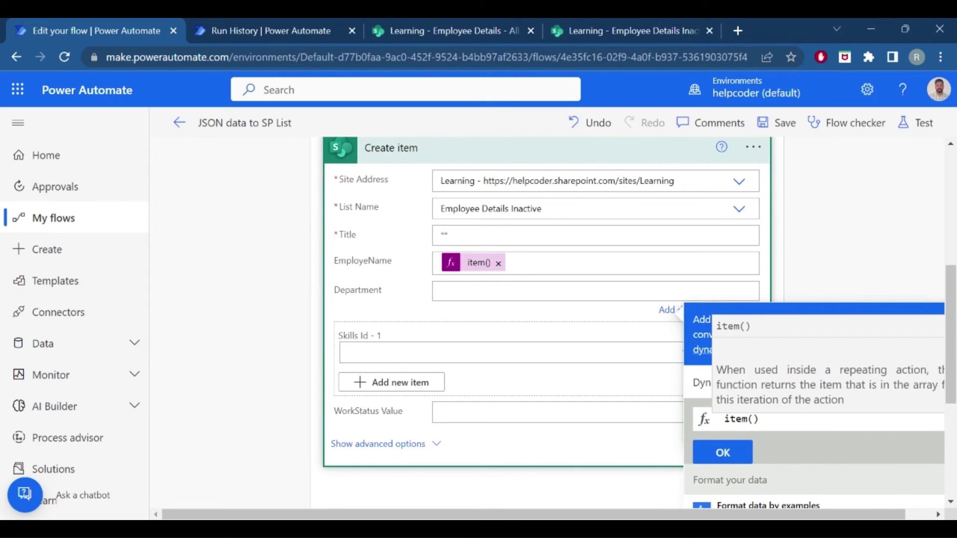
{"action": "type", "text": "['Department']"}
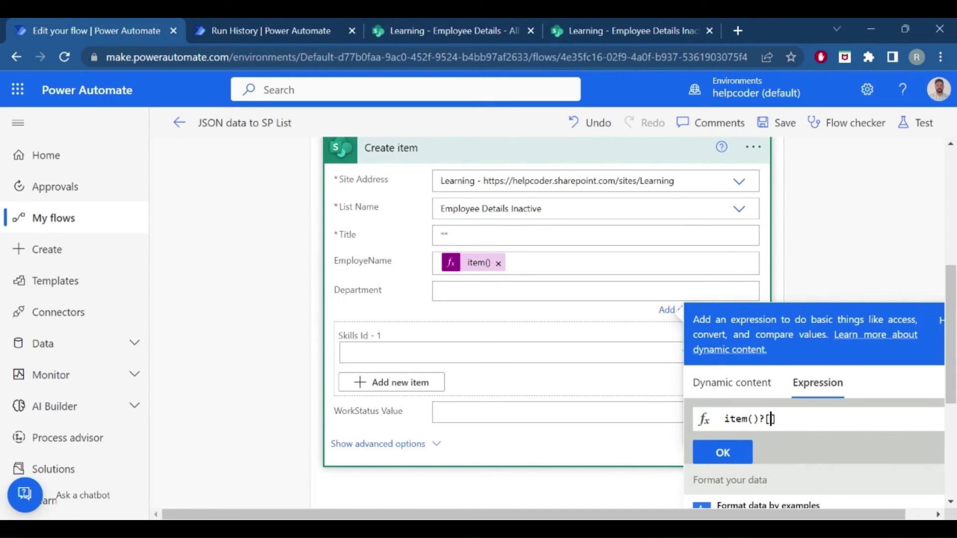
{"action": "left_click", "coordinate": [722, 453]}
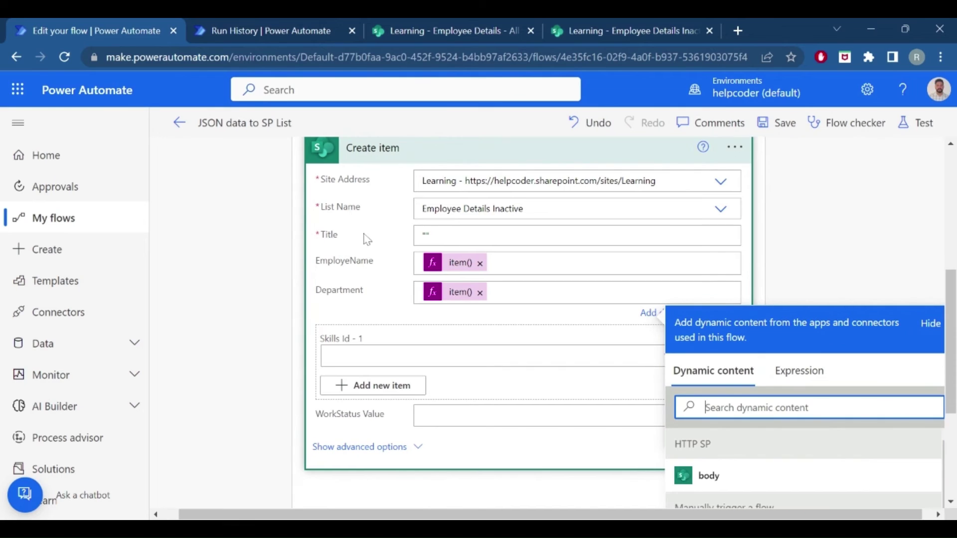
Collapse and re-expand the Create item action to review its mapped fields
{"action": "left_click", "coordinate": [494, 148]}
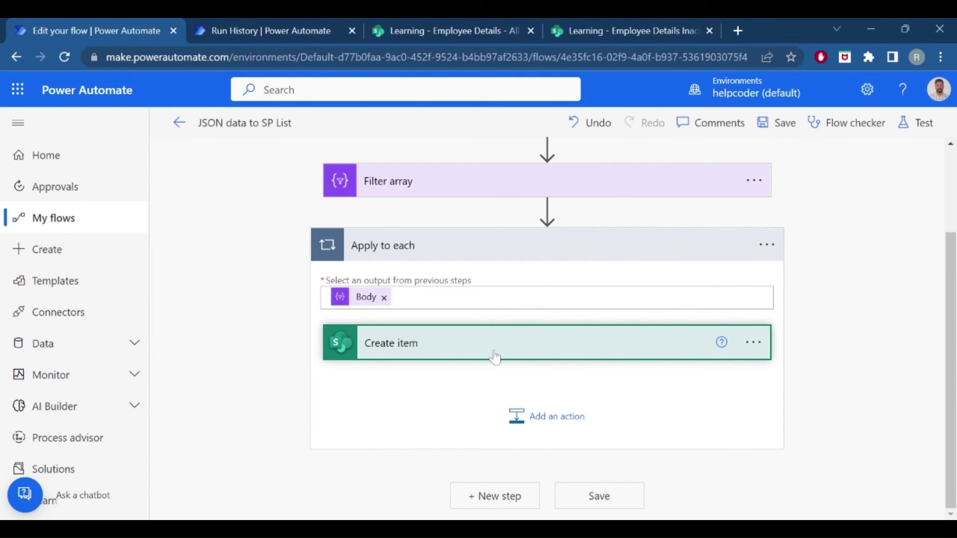
{"action": "left_click", "coordinate": [495, 357]}
{"action": "scroll", "coordinate": [479, 348], "scroll_direction": "up", "scroll_amount": 3}
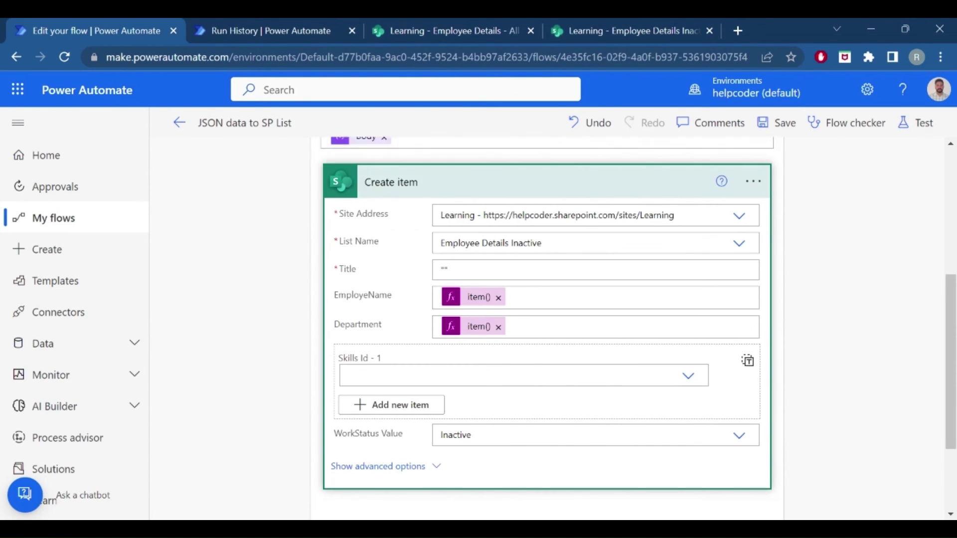
Save and test-run the flow manually, then switch to the Employee Details Inactive list tab
{"action": "left_click", "coordinate": [473, 348]}
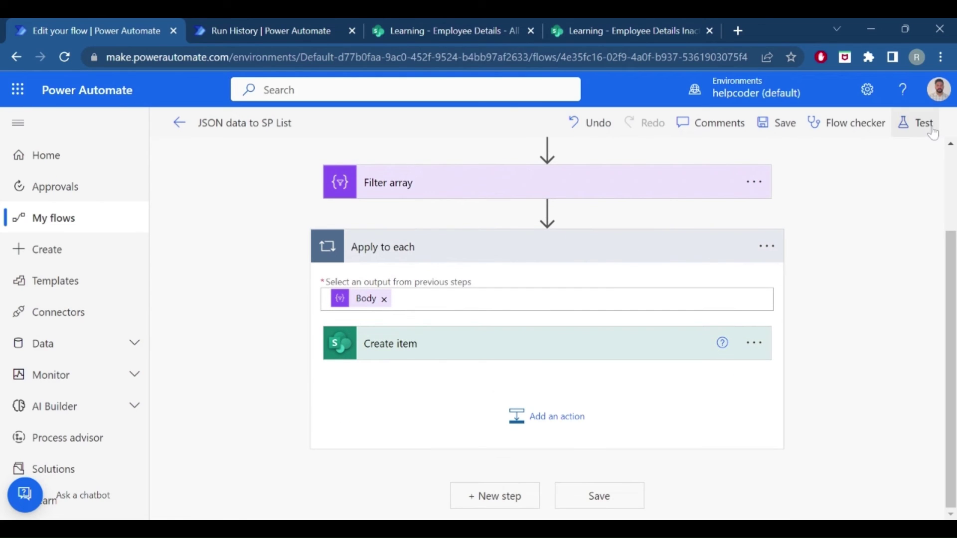
{"action": "left_click", "coordinate": [915, 123]}
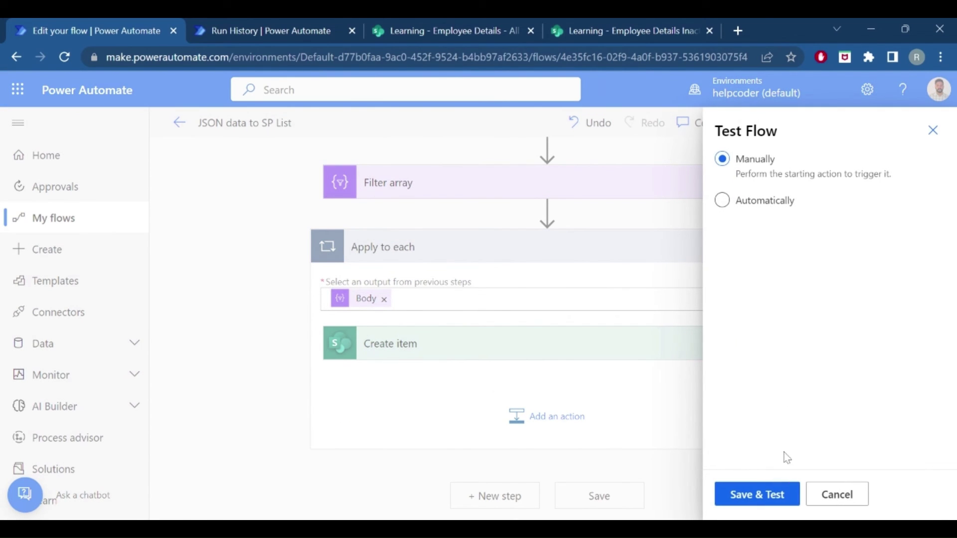
{"action": "left_click", "coordinate": [746, 496]}
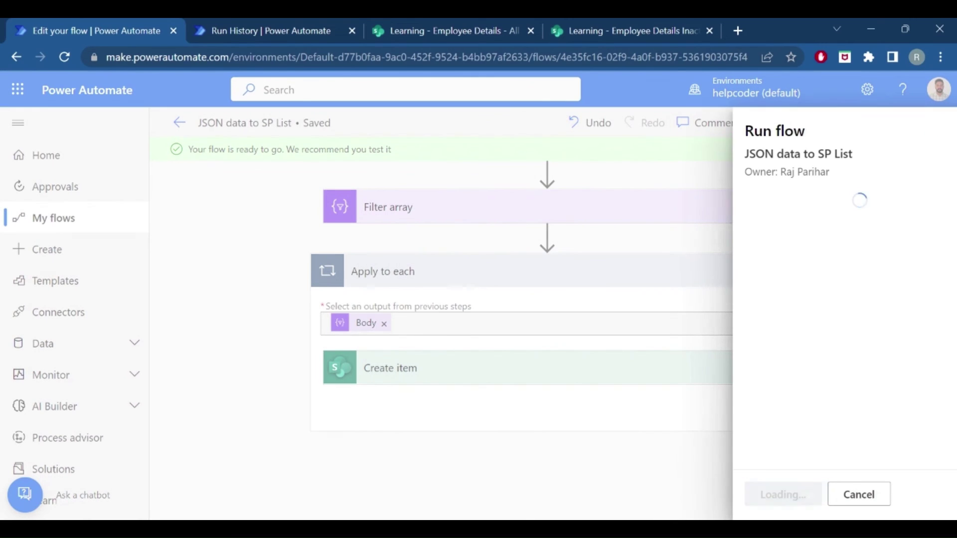
{"action": "left_click", "coordinate": [767, 498]}
{"action": "left_click", "coordinate": [766, 500]}
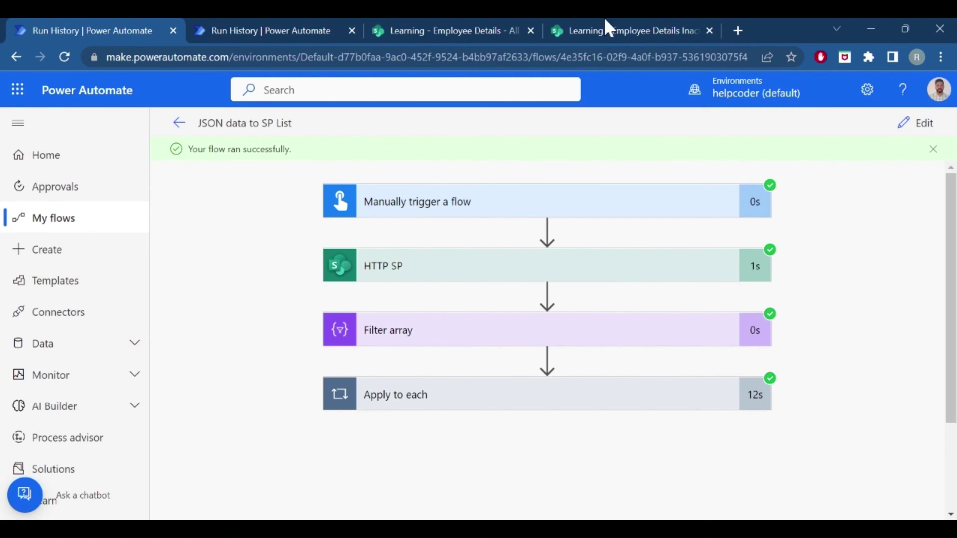
{"action": "left_click", "coordinate": [610, 33]}
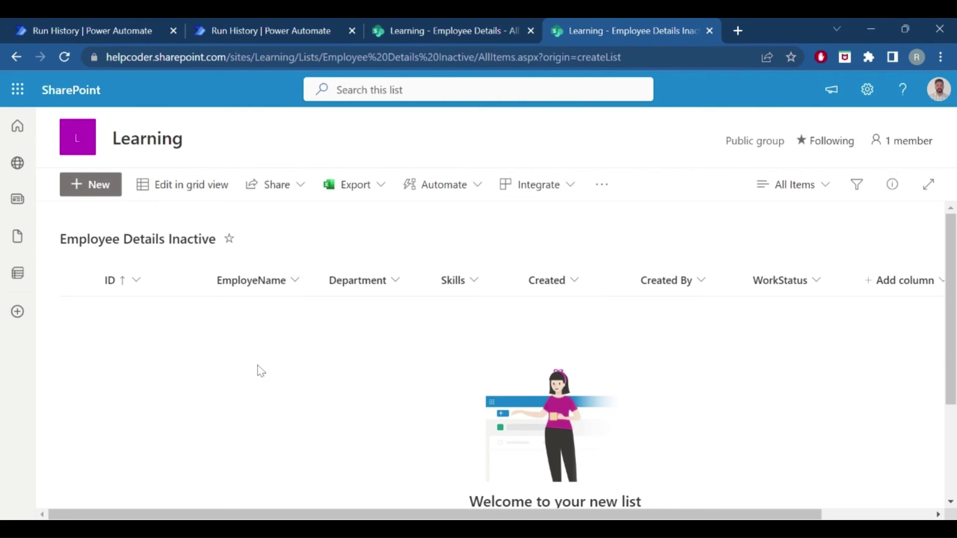
Refresh the Employee Details Inactive list and scroll through the newly created Inactive items
{"action": "key", "text": "F5"}
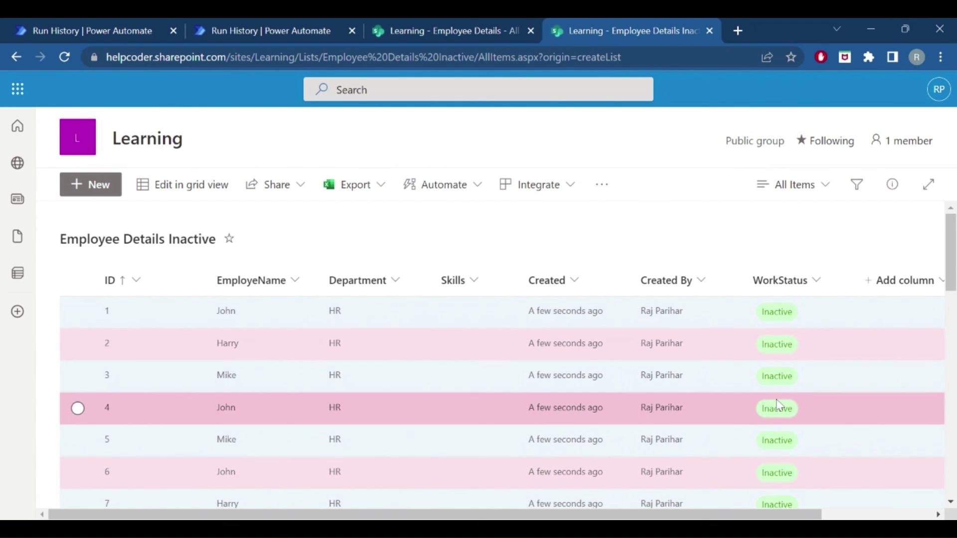
{"action": "scroll", "coordinate": [776, 406], "scroll_direction": "down", "scroll_amount": 5}
{"action": "scroll", "coordinate": [777, 404], "scroll_direction": "down", "scroll_amount": 6}
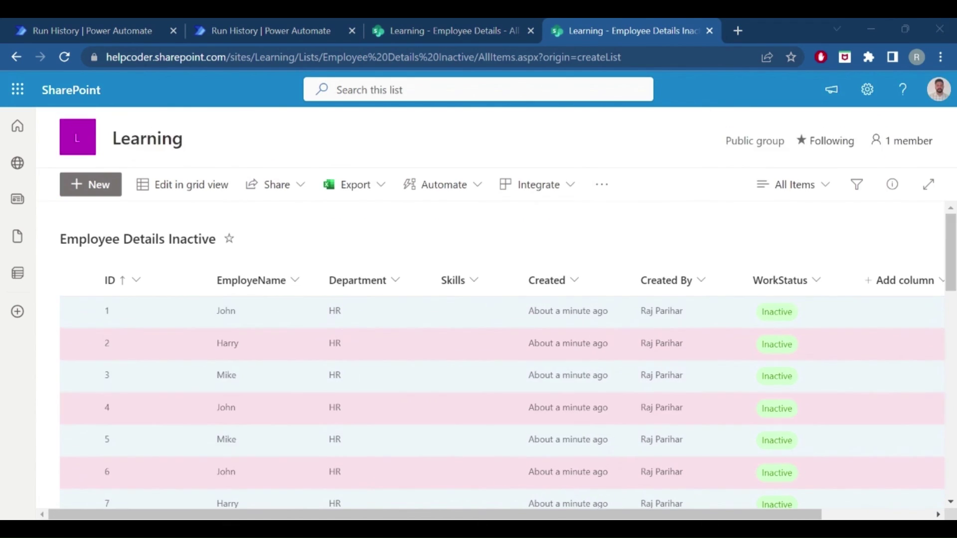
{"action": "left_click", "coordinate": [77, 344]}
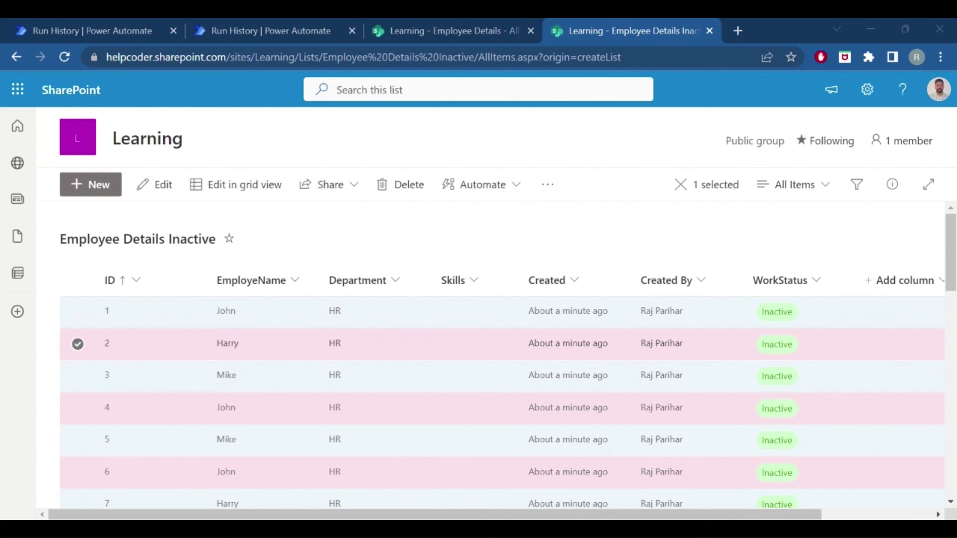
{"action": "left_click", "coordinate": [86, 31]}
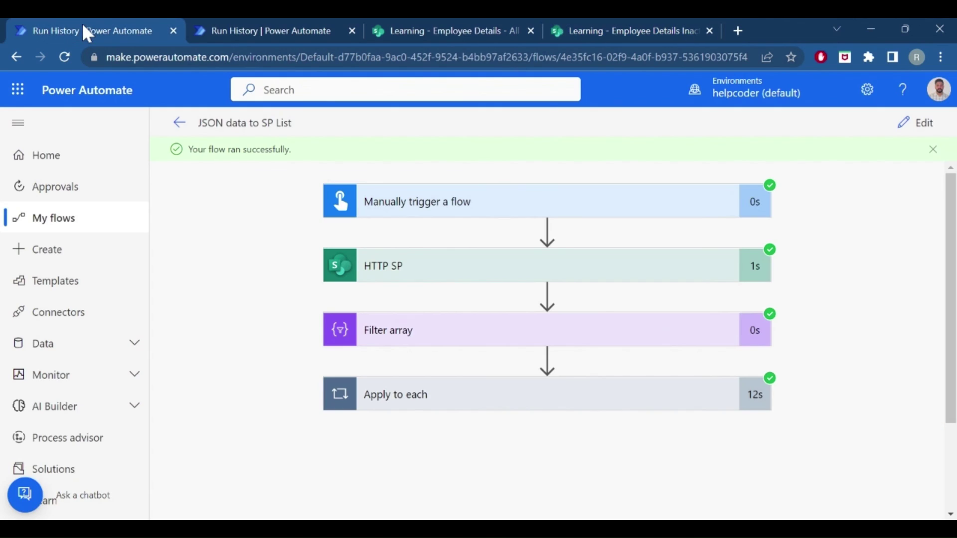